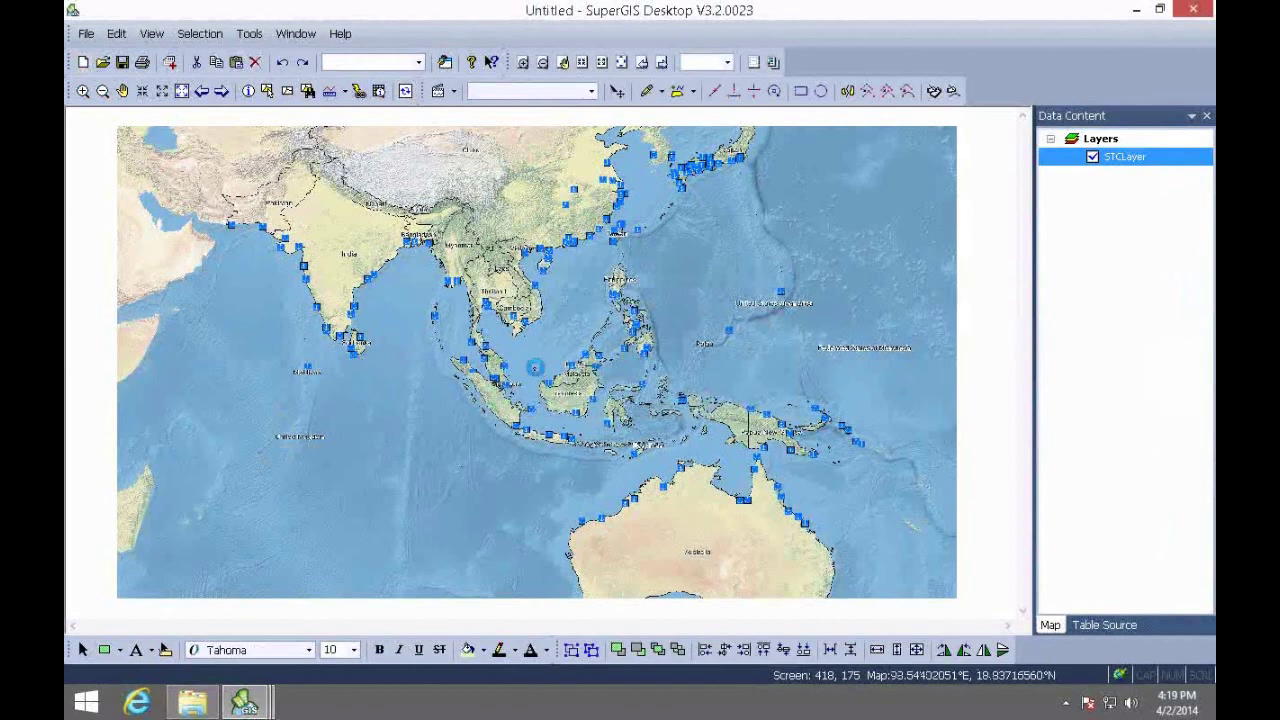
# Start a new map and open the form for adding a geodatabase connection from the database connections.
pyautogui.hotkey('ctrl', 'n')
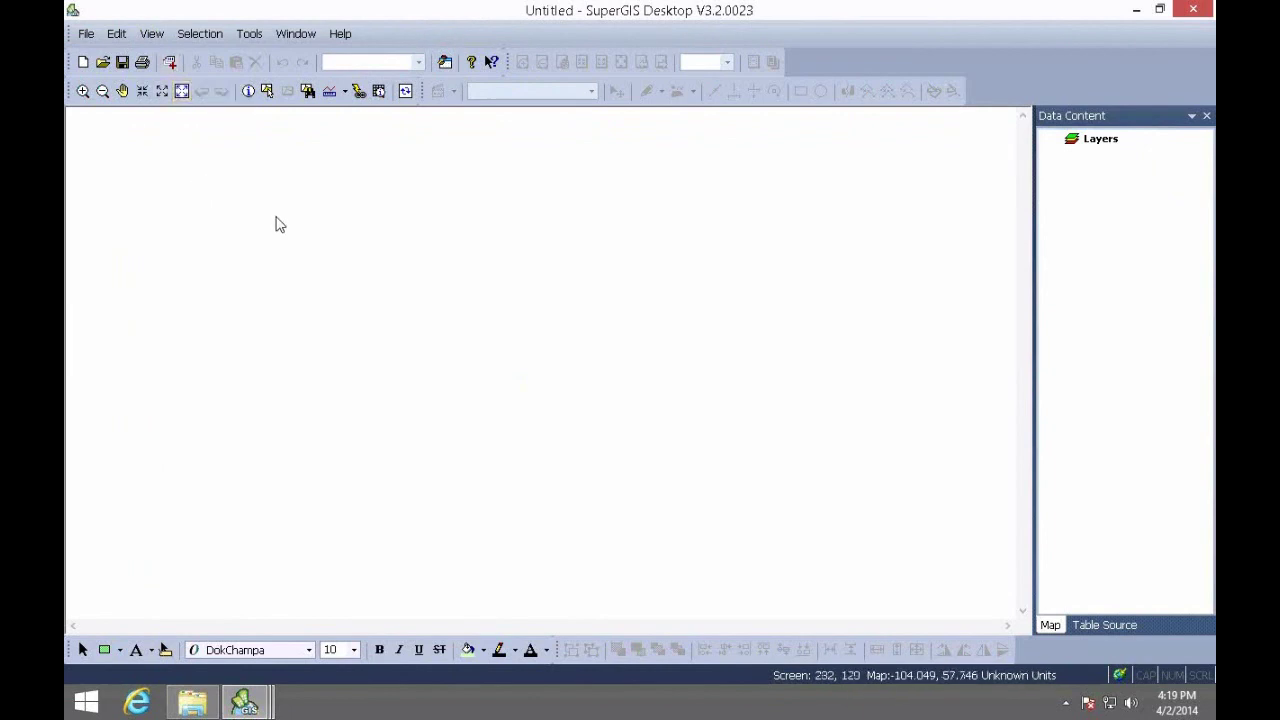
pyautogui.click(170, 66)
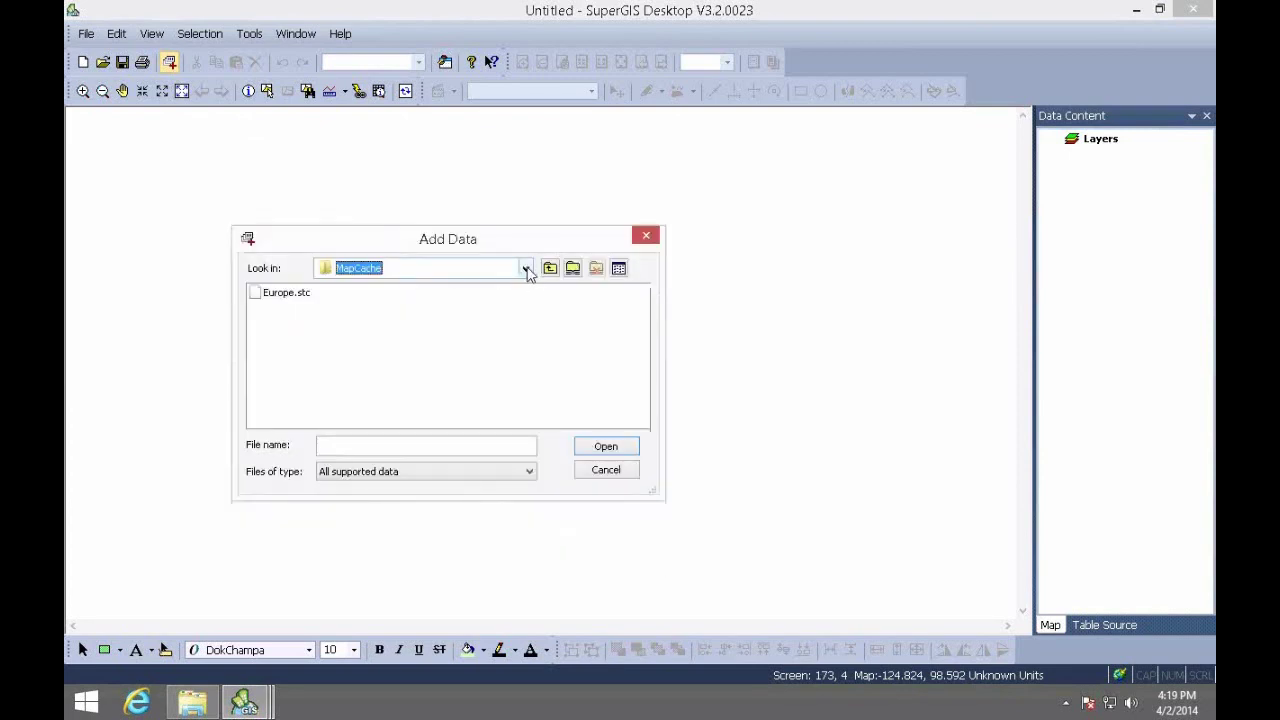
pyautogui.click(525, 268)
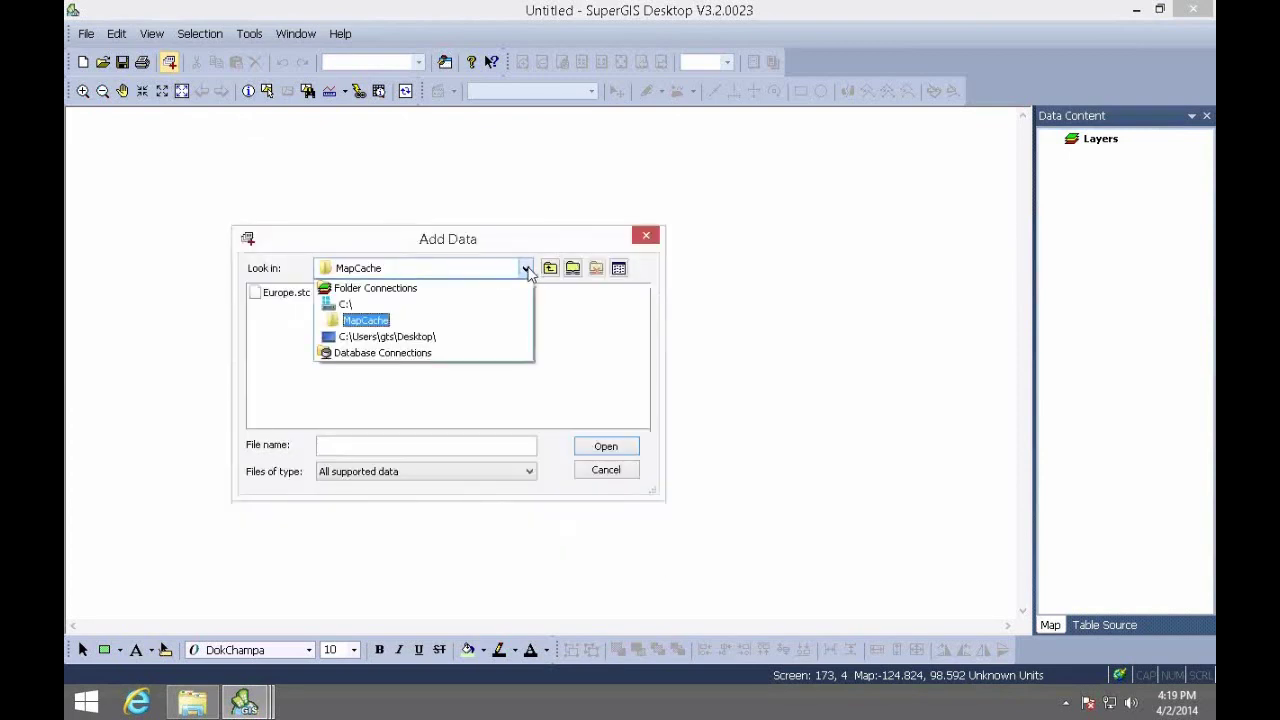
pyautogui.click(399, 353)
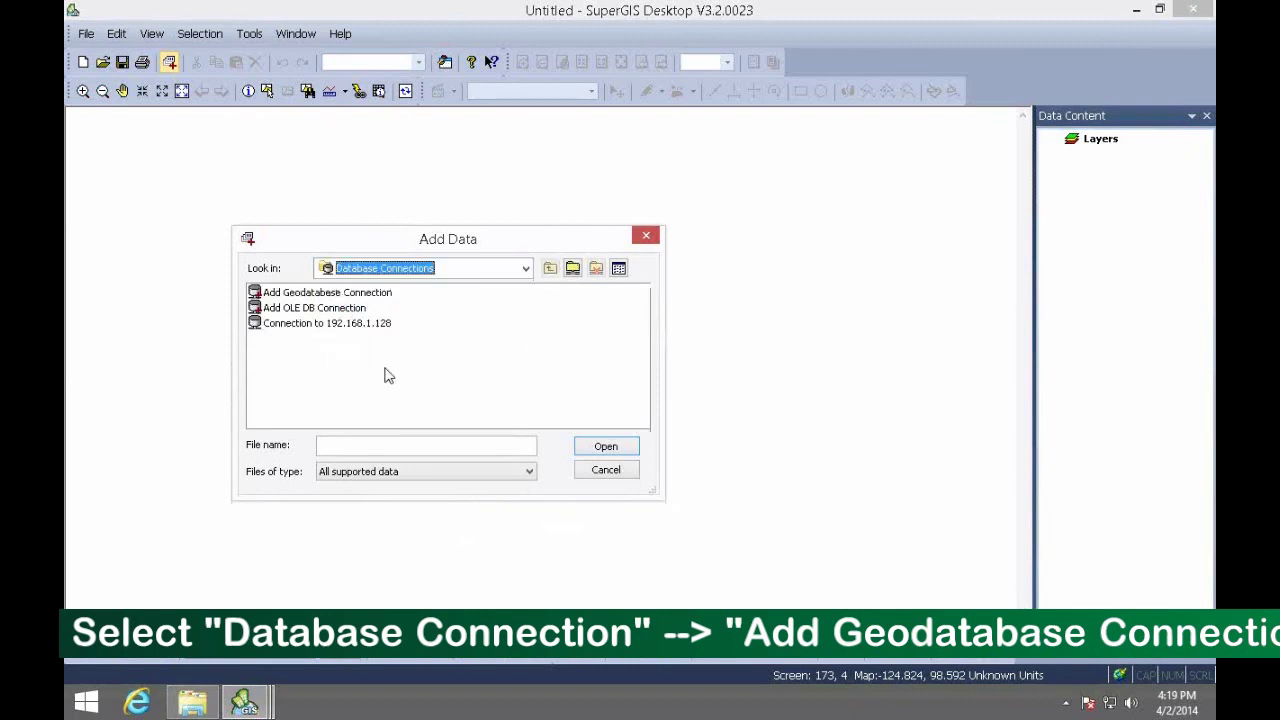
pyautogui.click(295, 293)
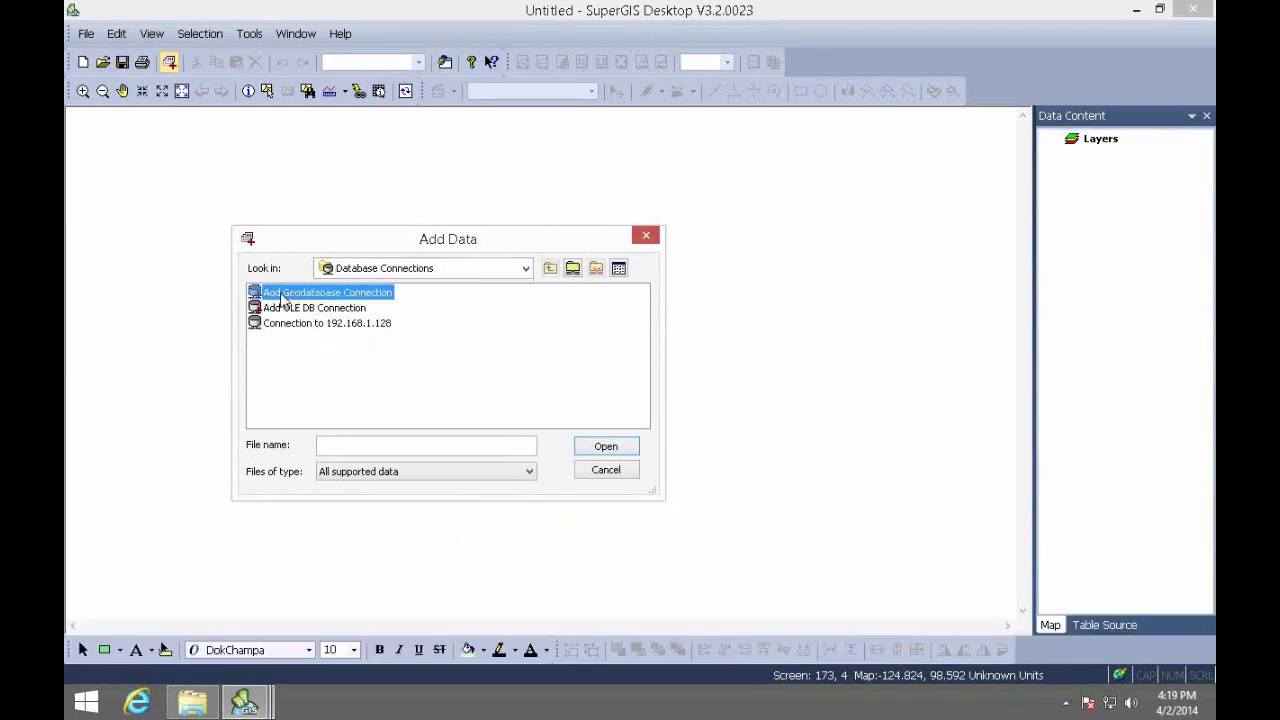
pyautogui.doubleClick(353, 296)
pyautogui.moveTo(417, 249); pyautogui.dragTo(553, 250)
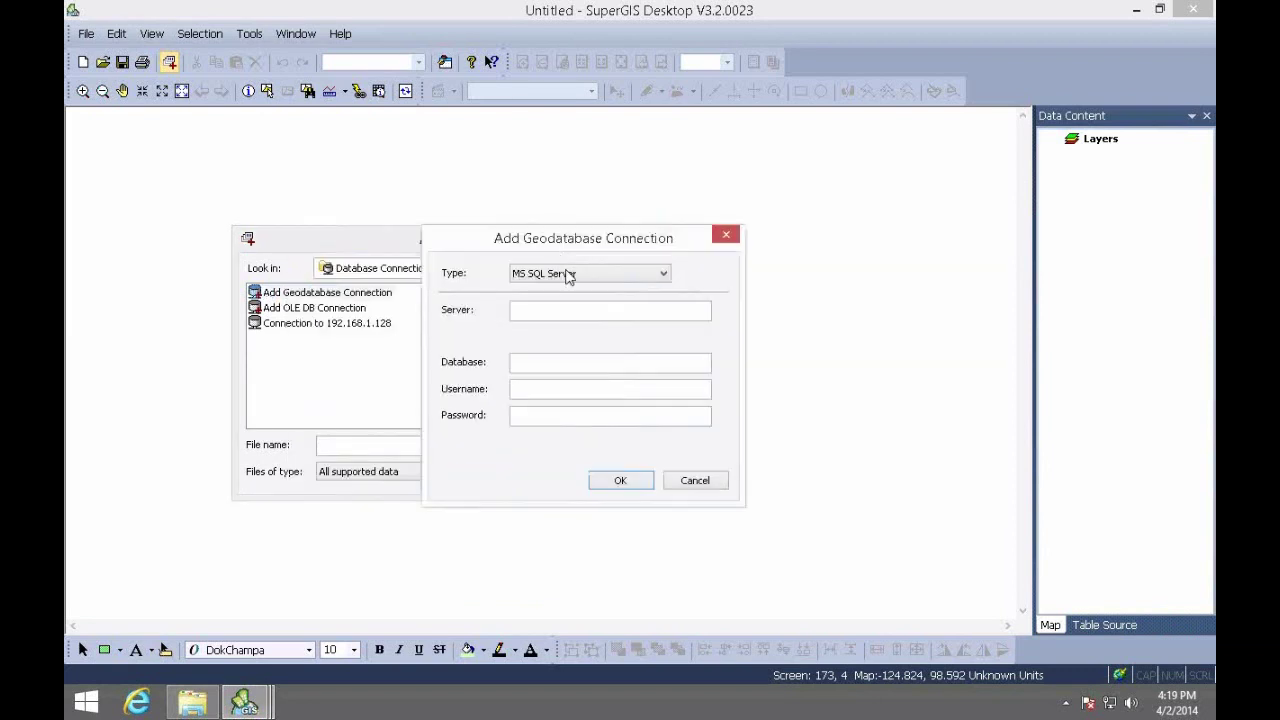
# Set the geodatabase connection type to PostgreSQL Server, with server 192.168.1.128, port 5432 and database postgres.
pyautogui.click(567, 274)
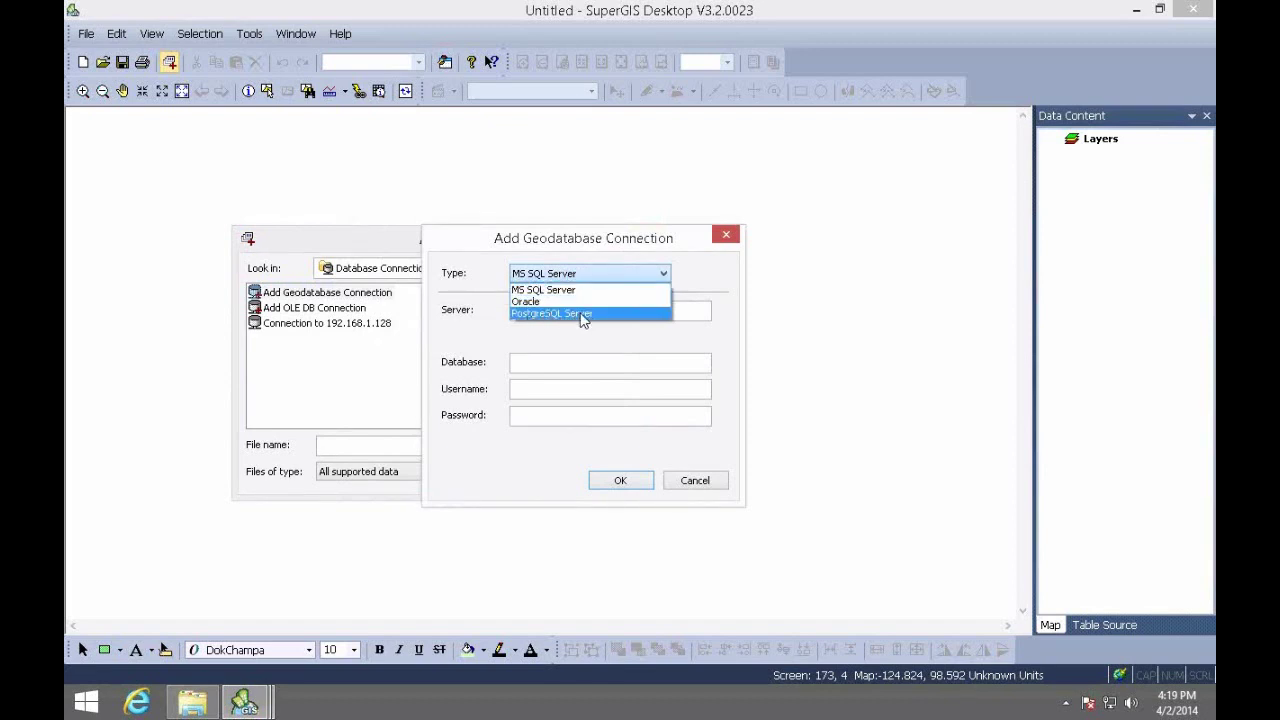
pyautogui.click(588, 315)
pyautogui.click(588, 311)
pyautogui.write('192.168.1')
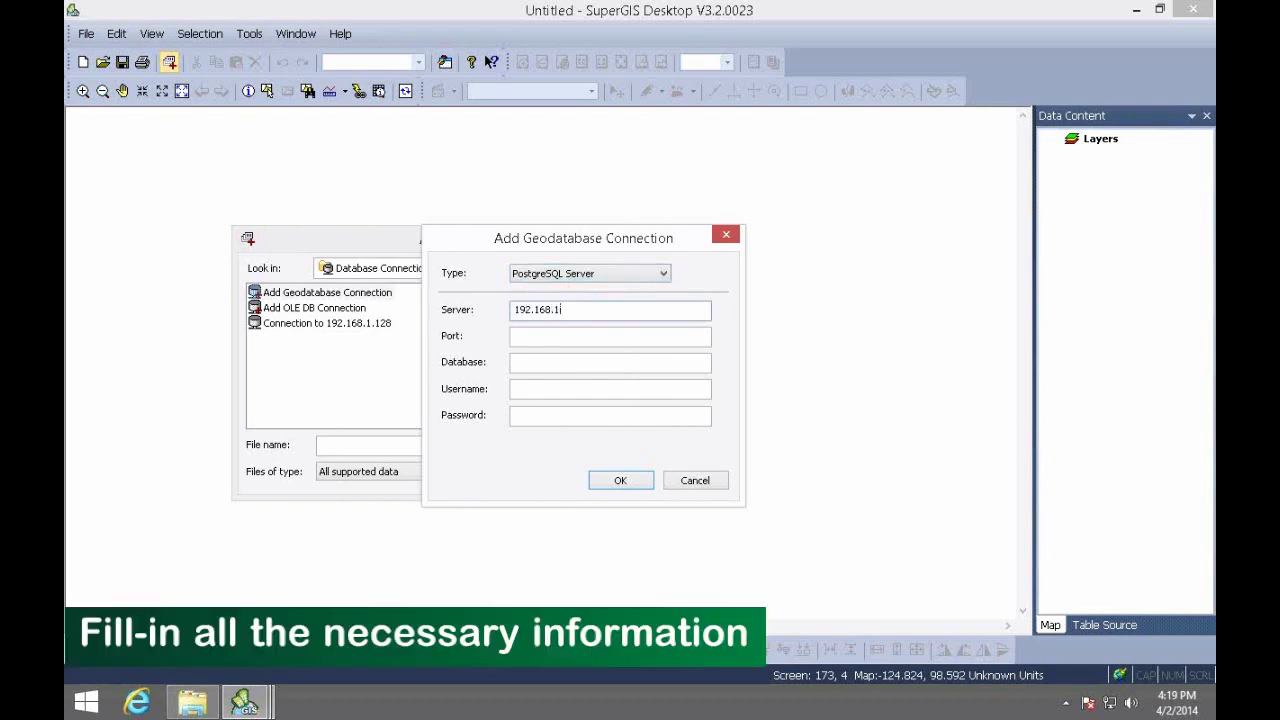
pyautogui.write('.128.')
pyautogui.click(612, 336)
pyautogui.write('5432')
pyautogui.press('Tab')
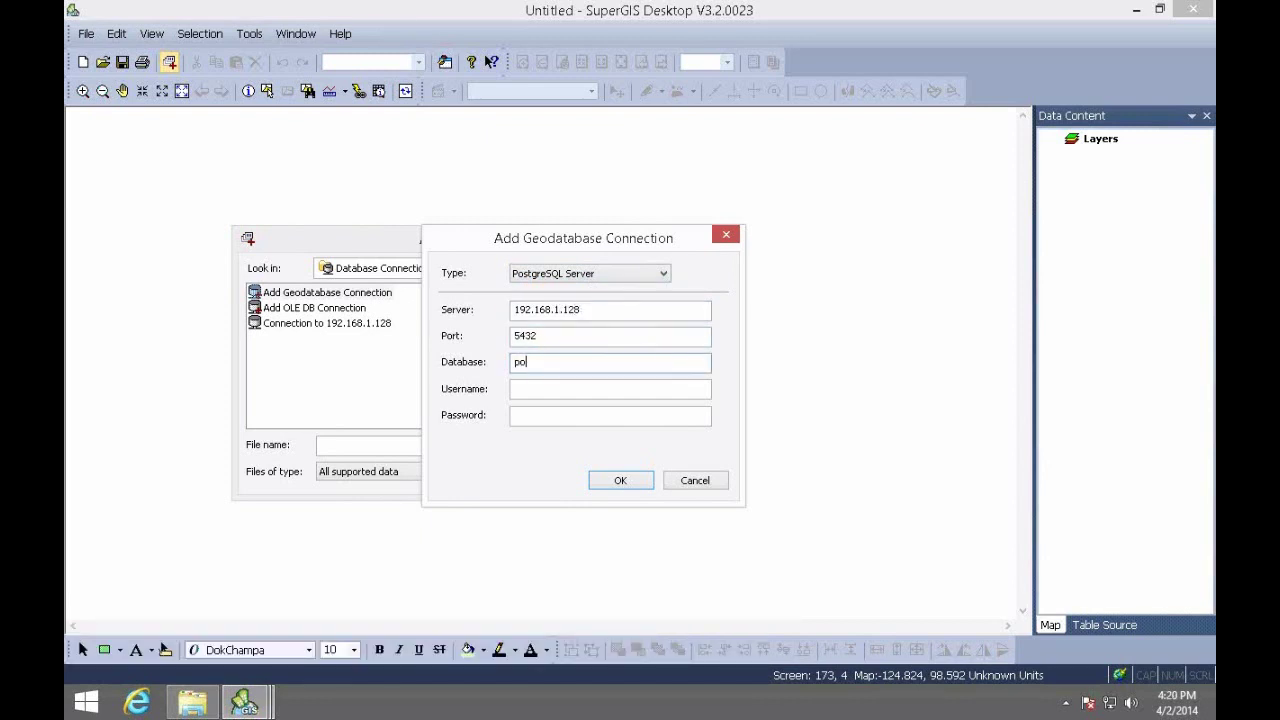
# Enter the username postgres and the account password, and create the geodatabase connection.
pyautogui.click(610, 388)
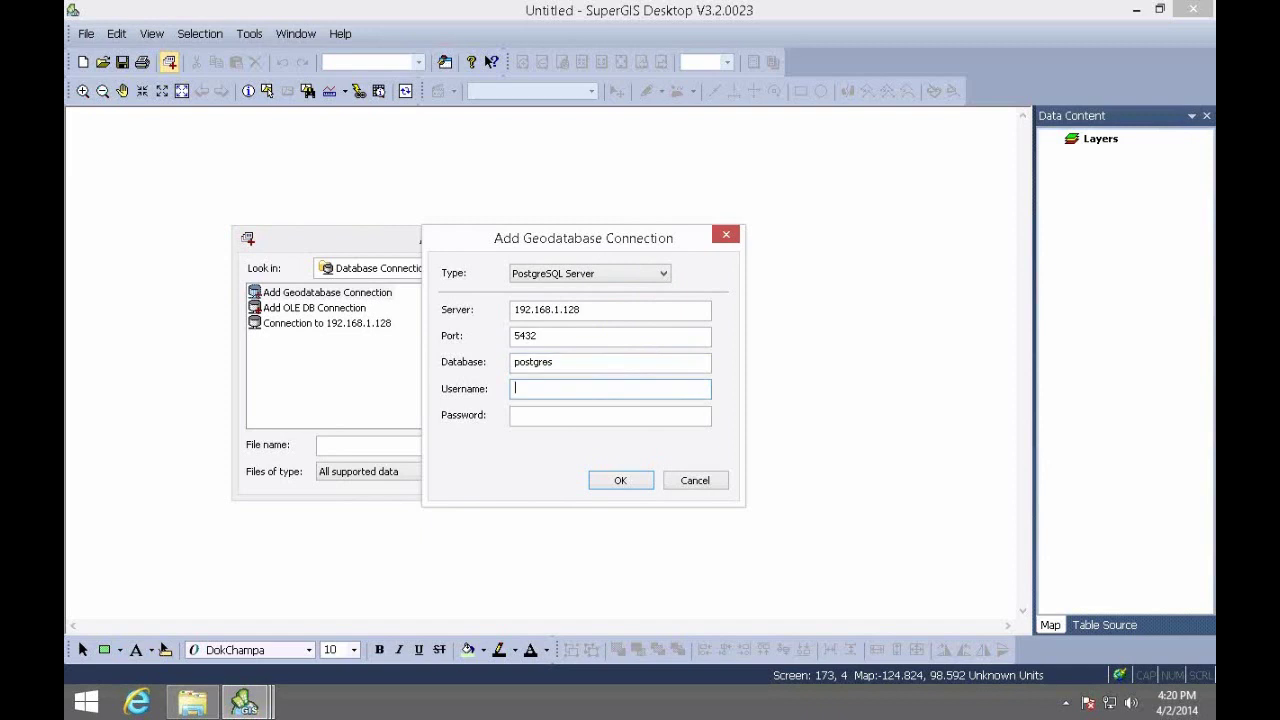
pyautogui.click(610, 415)
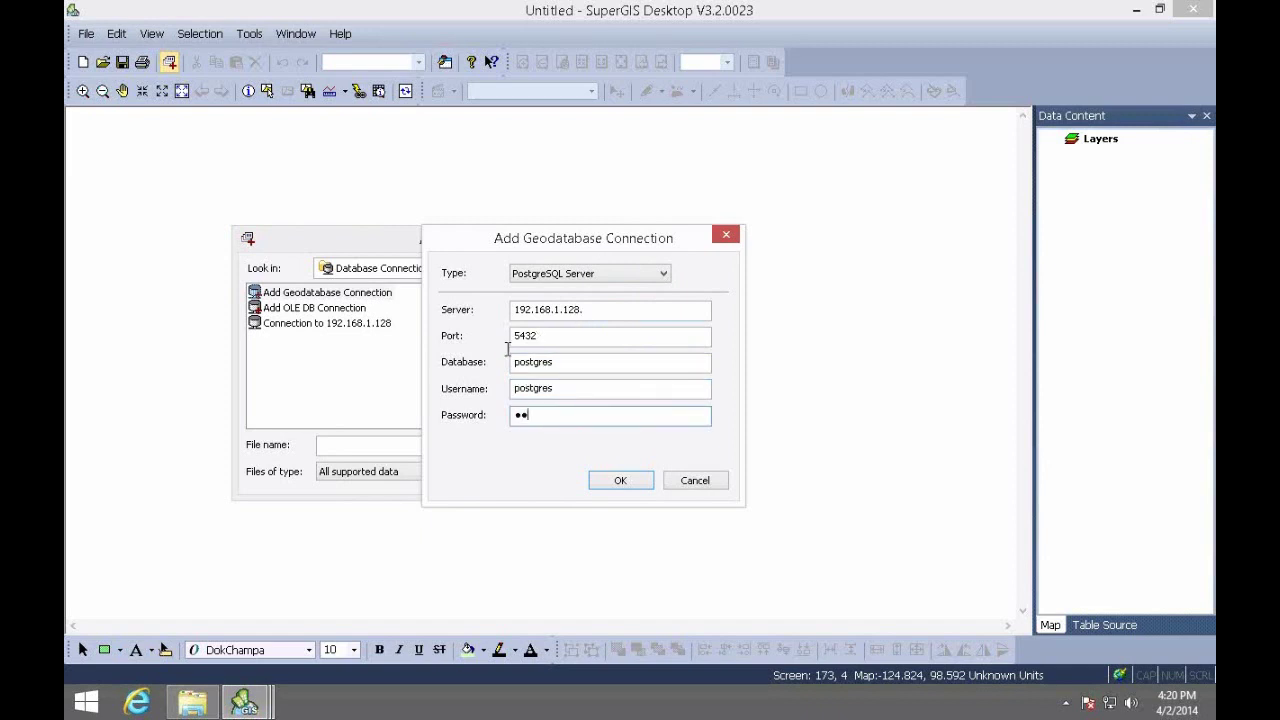
pyautogui.click(620, 482)
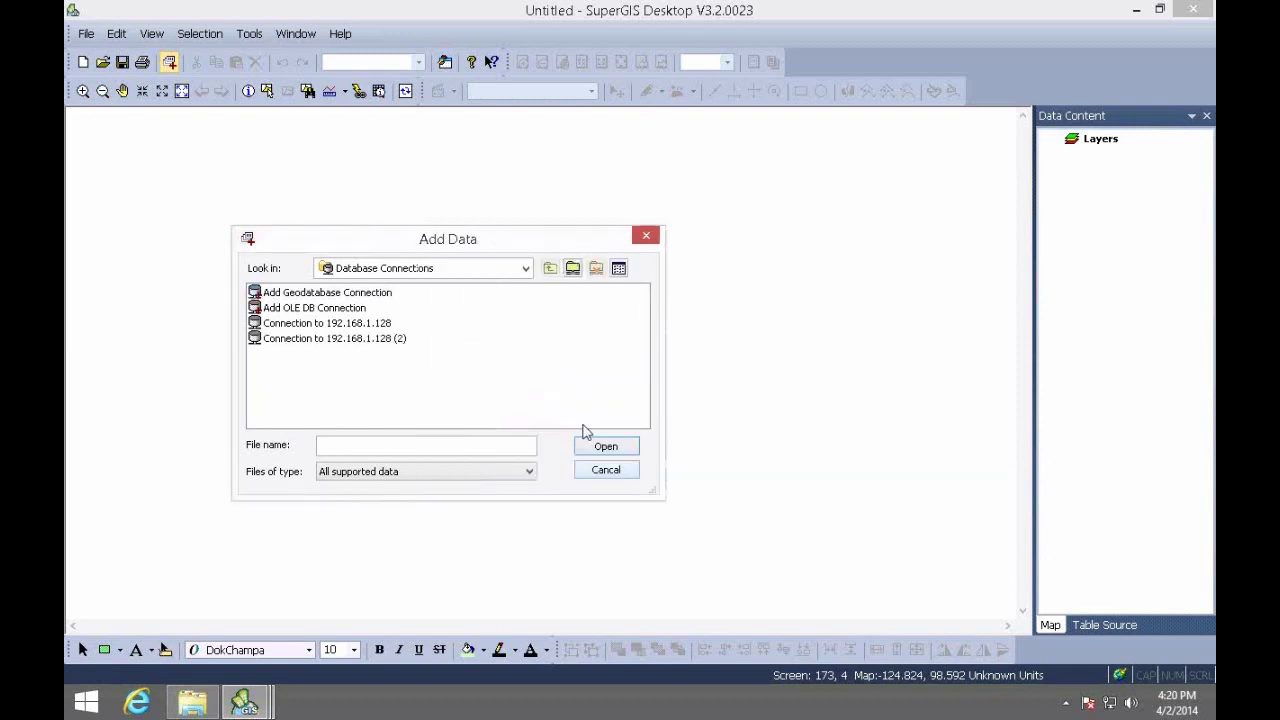
# Rename the new connection, Connection to 192.168.1.128 (2), as AvaPostgreSQL.
pyautogui.click(310, 340)
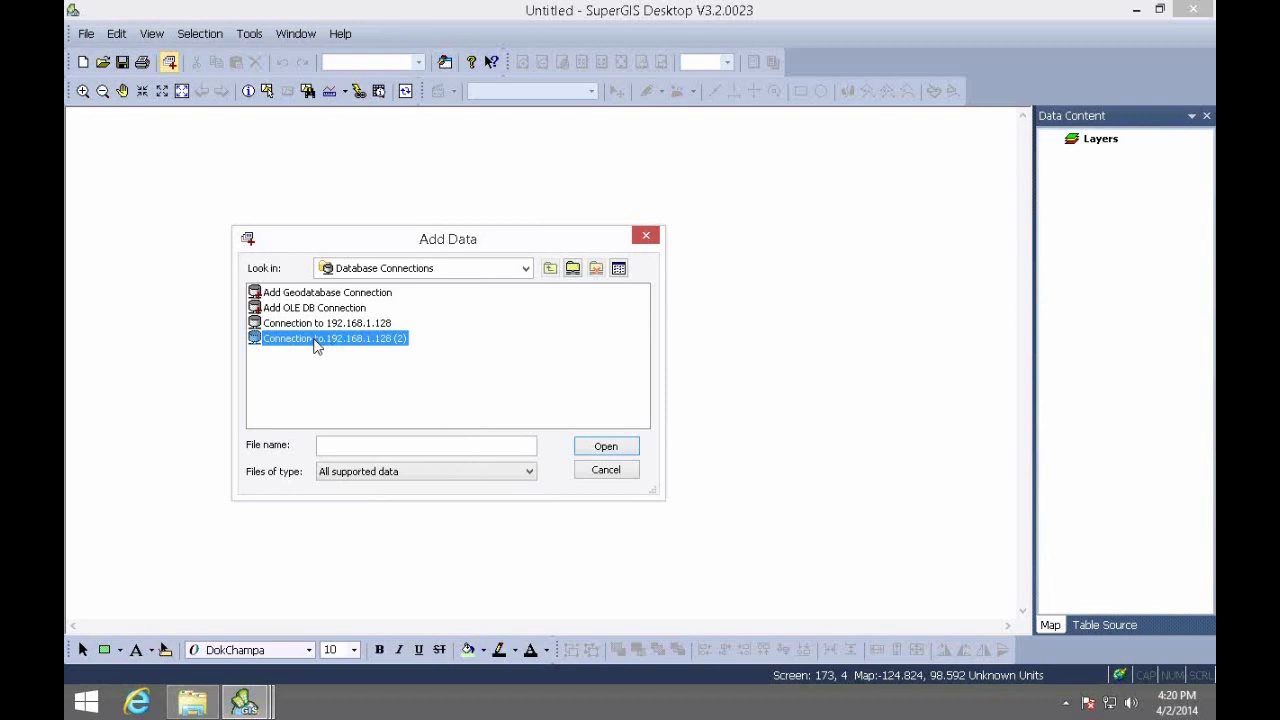
pyautogui.rightClick(315, 343)
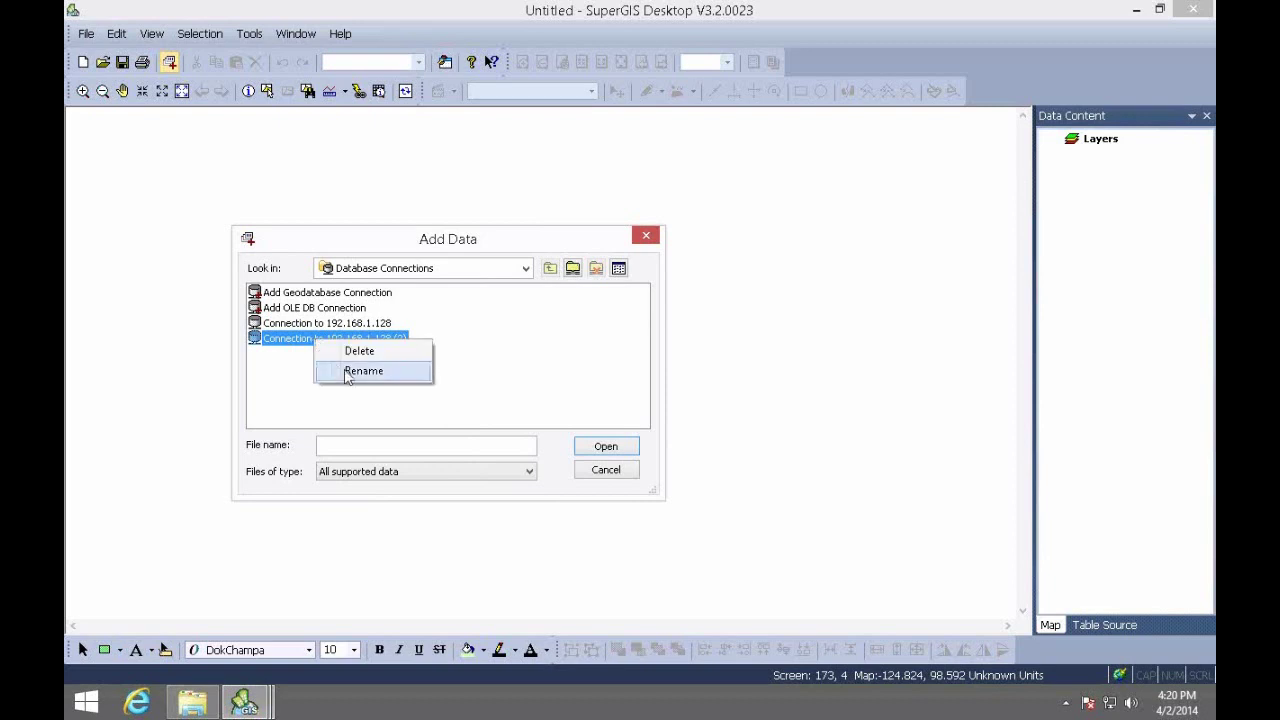
pyautogui.click(350, 372)
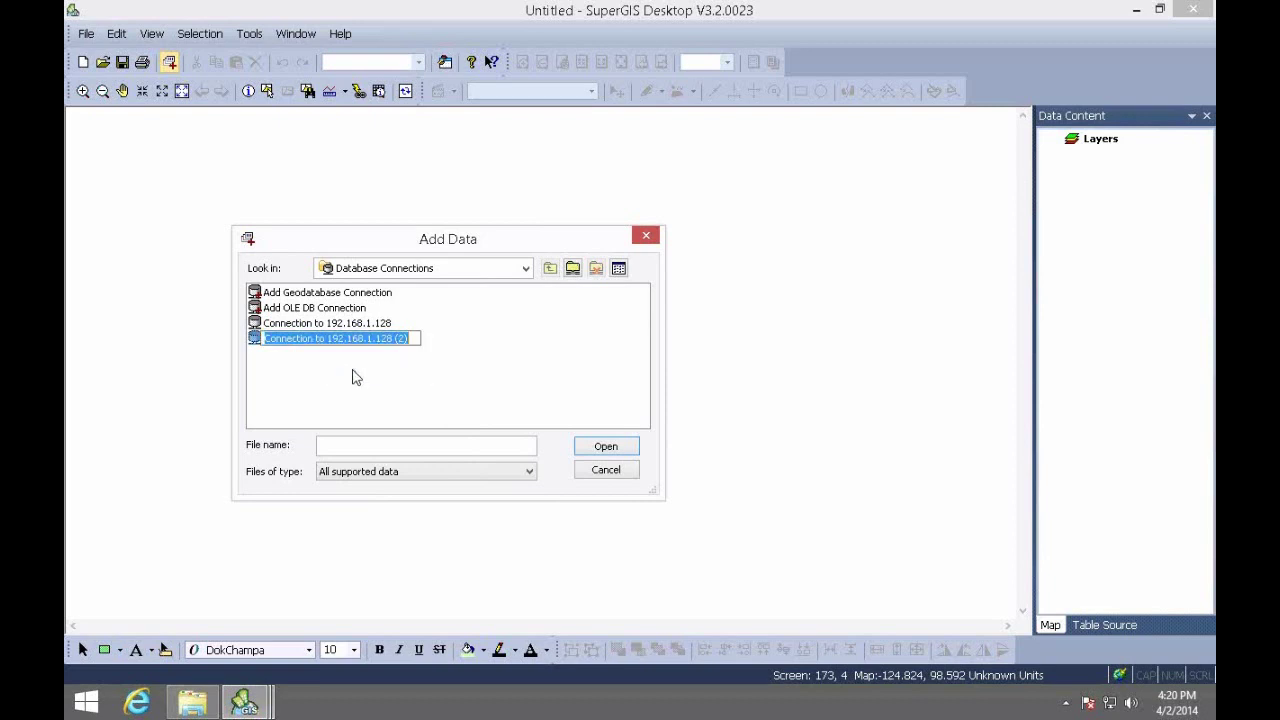
pyautogui.write('AvaPostgreSQL')
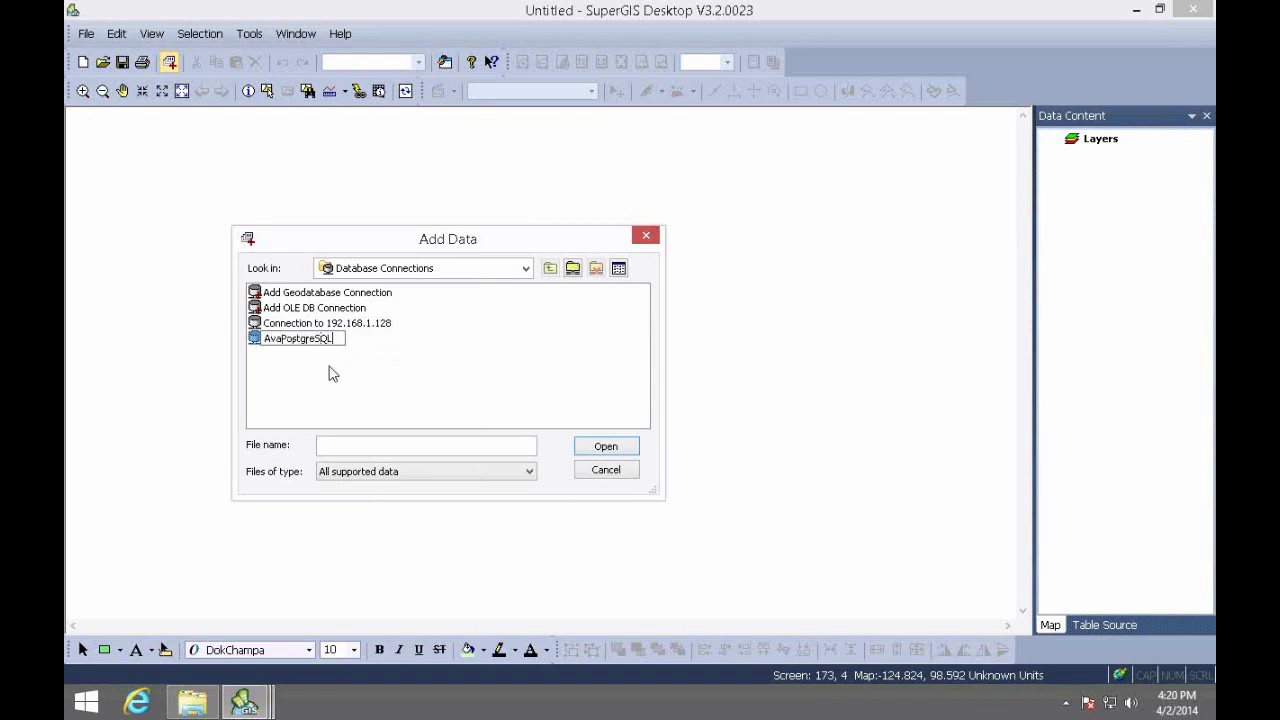
pyautogui.click(329, 371)
# Add the Coffee_ChainStore point layer from the AvaPostgreSQL connection to the map.
pyautogui.click(294, 342)
pyautogui.doubleClick(298, 345)
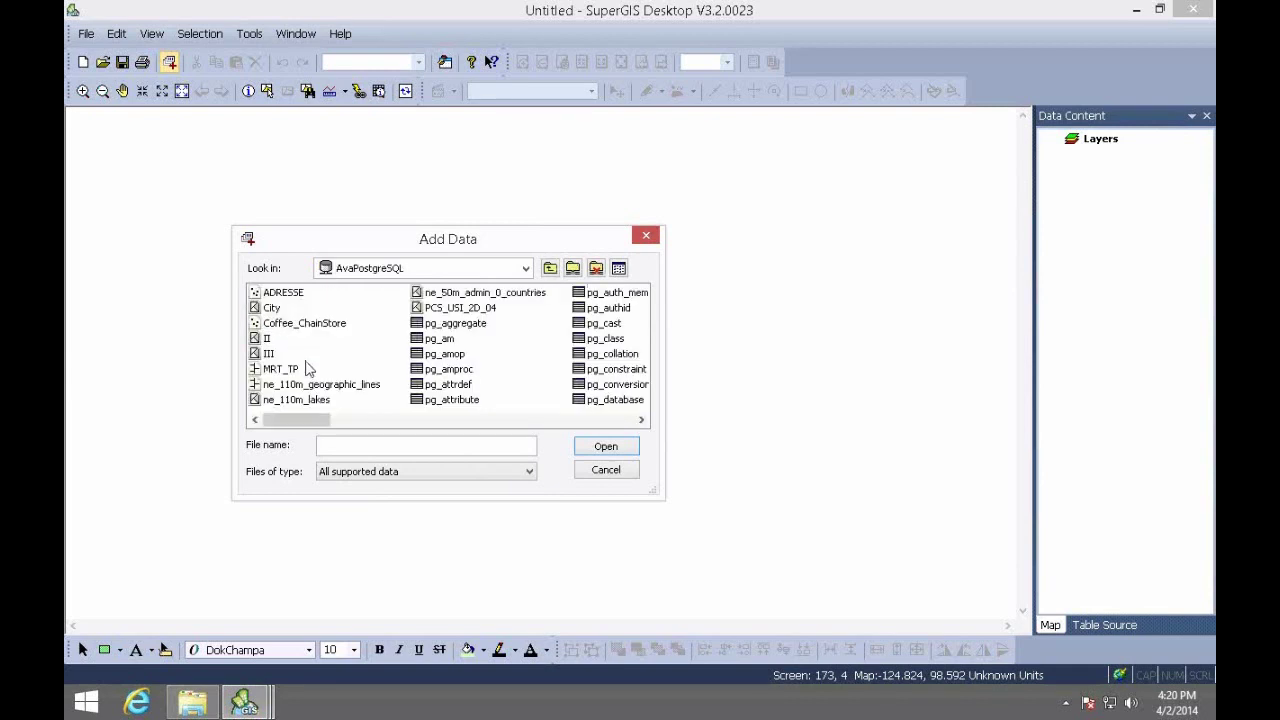
pyautogui.moveTo(303, 427)
pyautogui.mouseDown()
pyautogui.moveTo(450, 428)
pyautogui.moveTo(288, 428)
pyautogui.mouseUp()
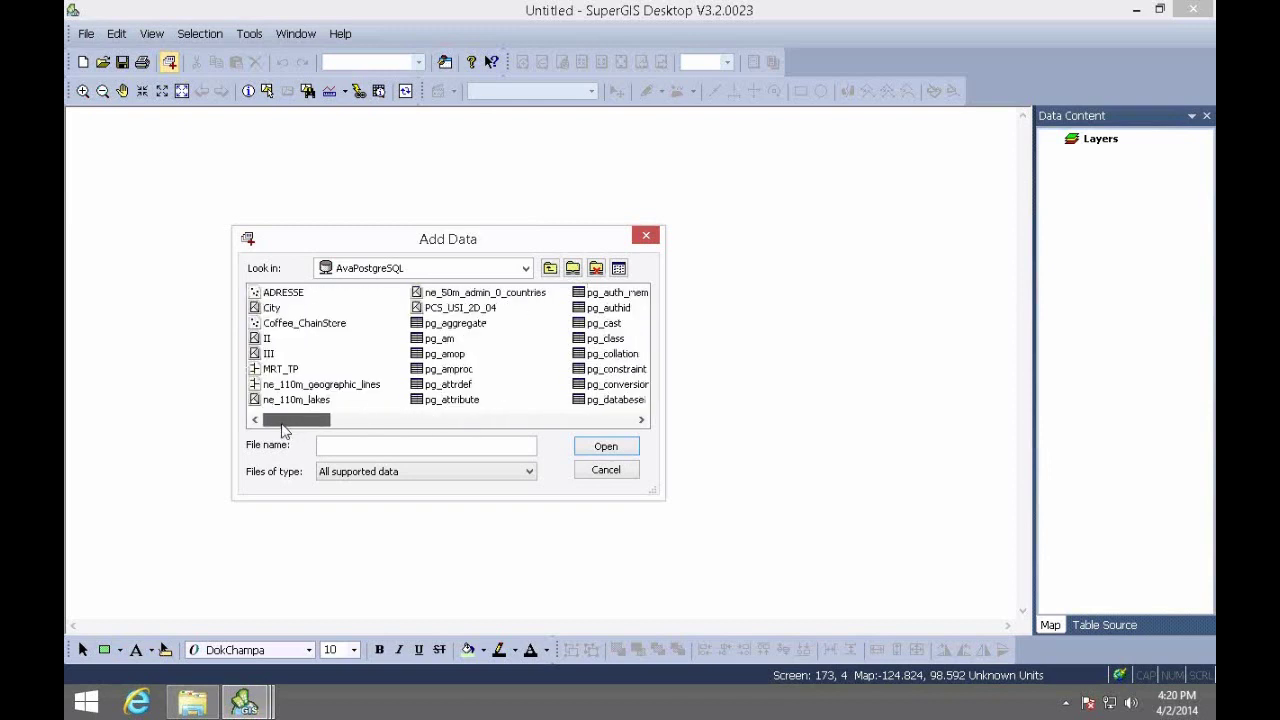
pyautogui.click(290, 325)
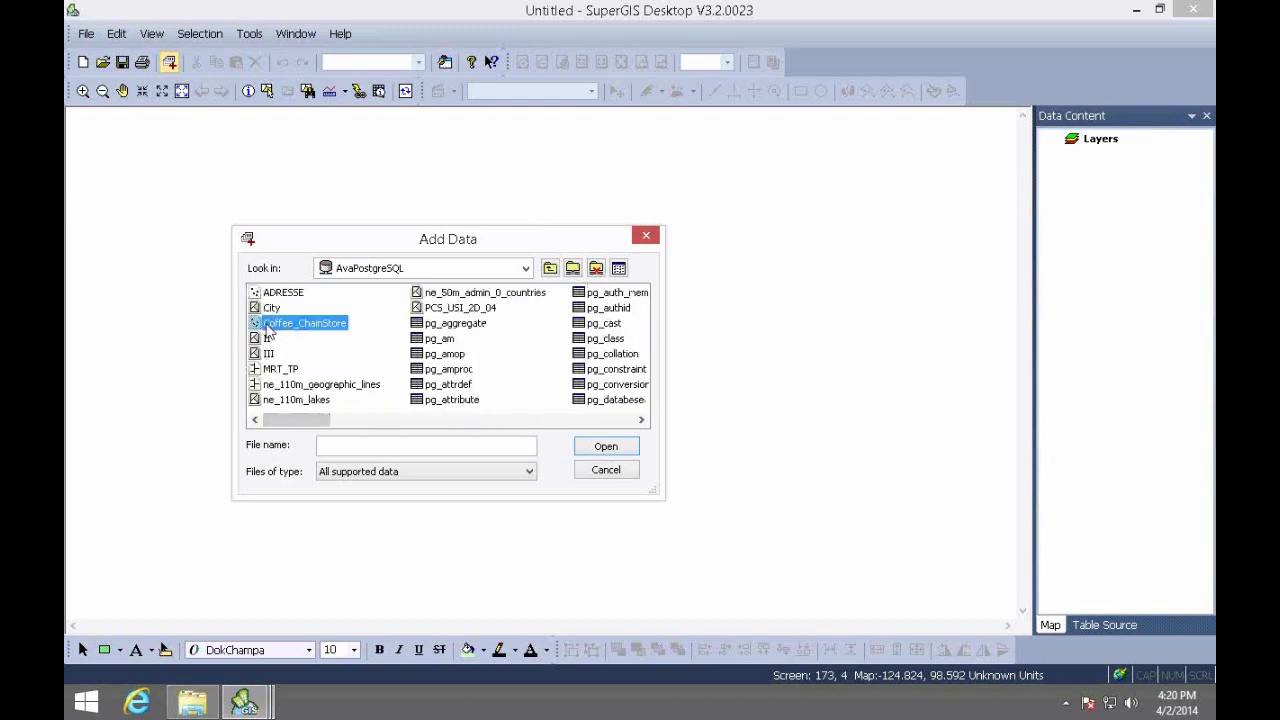
pyautogui.moveTo(366, 240); pyautogui.dragTo(370, 212)
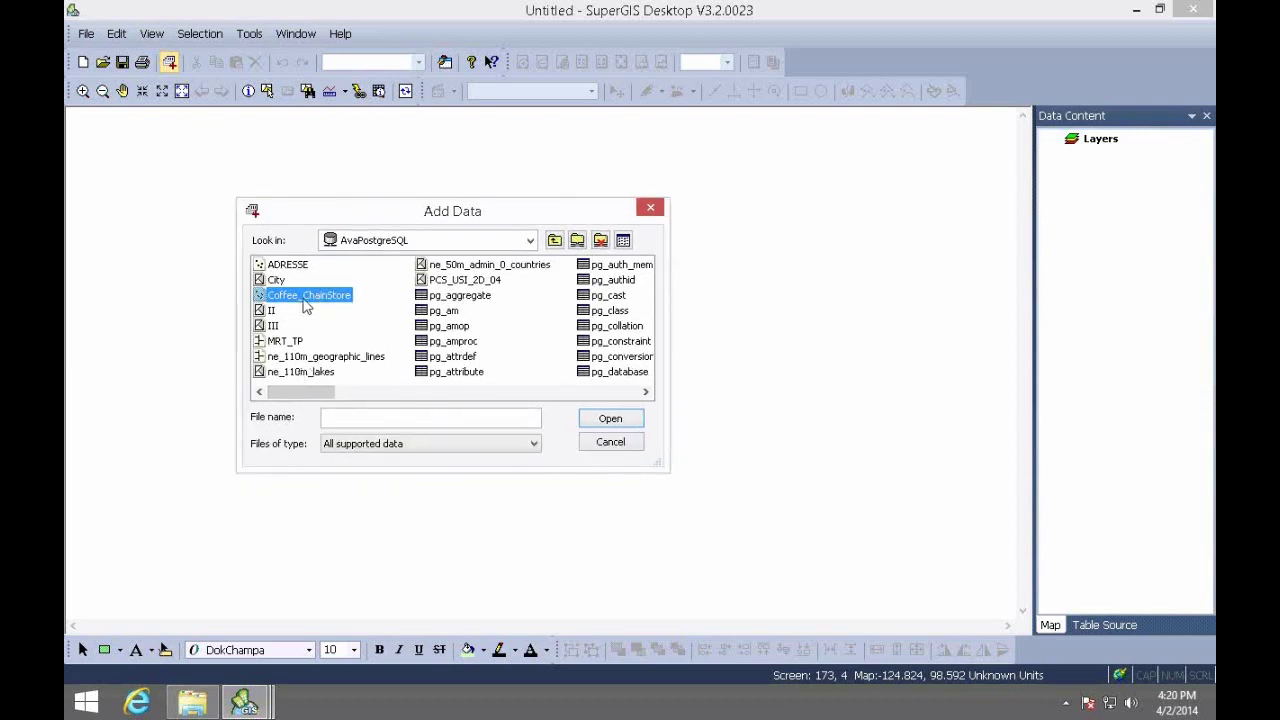
pyautogui.click(606, 421)
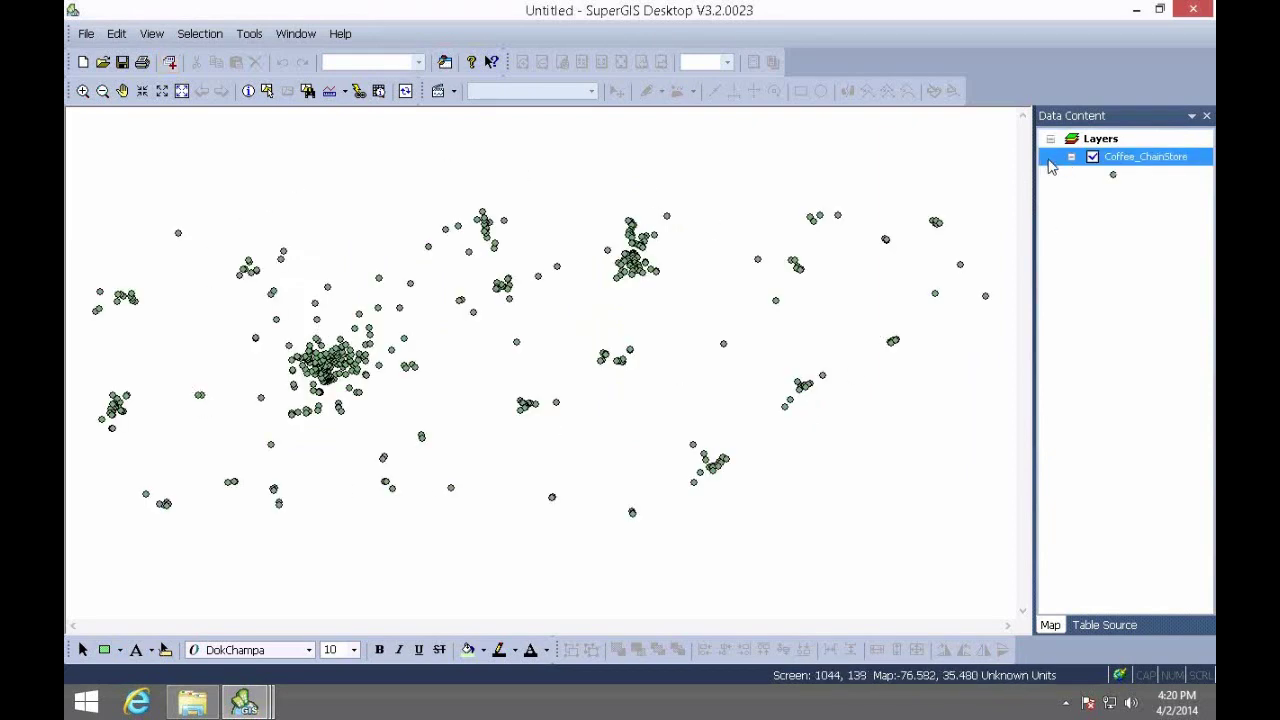
# Examine the fields in the attribute table of the Coffee_ChainStore layer, then close the table.
pyautogui.rightClick(1048, 160)
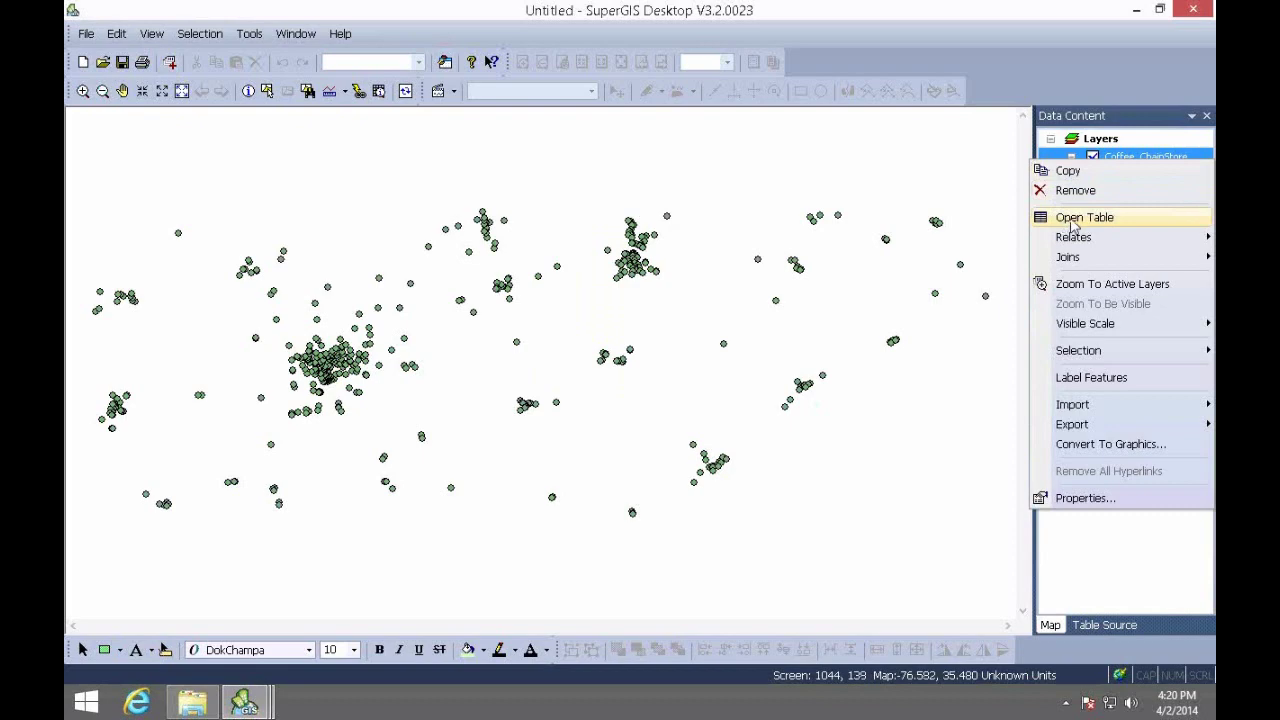
pyautogui.click(1077, 225)
pyautogui.moveTo(515, 42); pyautogui.dragTo(576, 134)
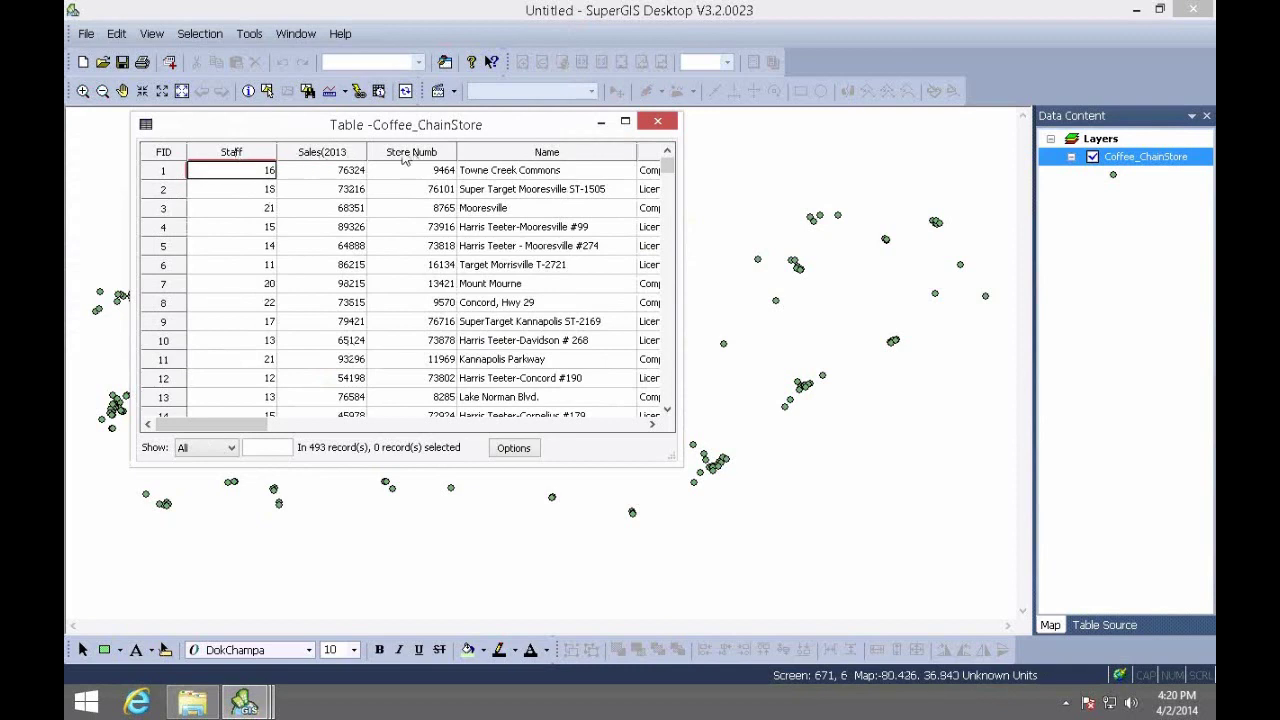
pyautogui.moveTo(247, 428); pyautogui.dragTo(296, 428)
pyautogui.click(297, 157)
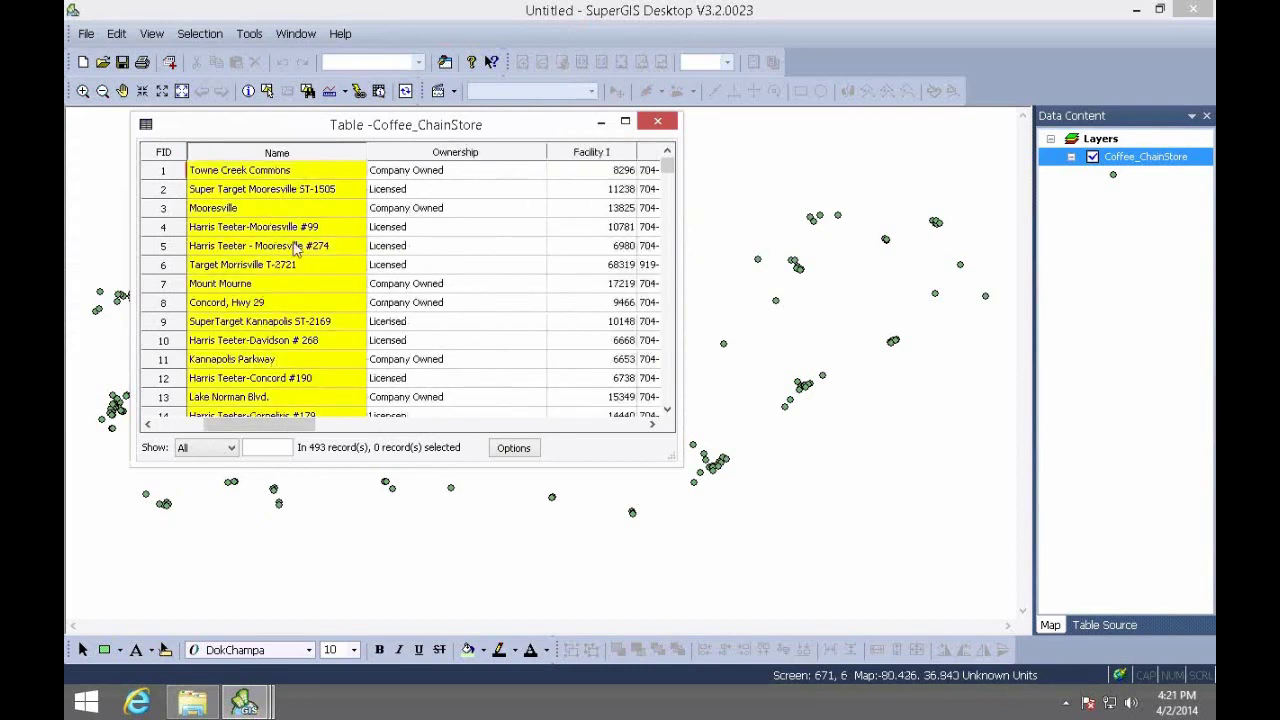
pyautogui.moveTo(303, 425); pyautogui.dragTo(371, 426)
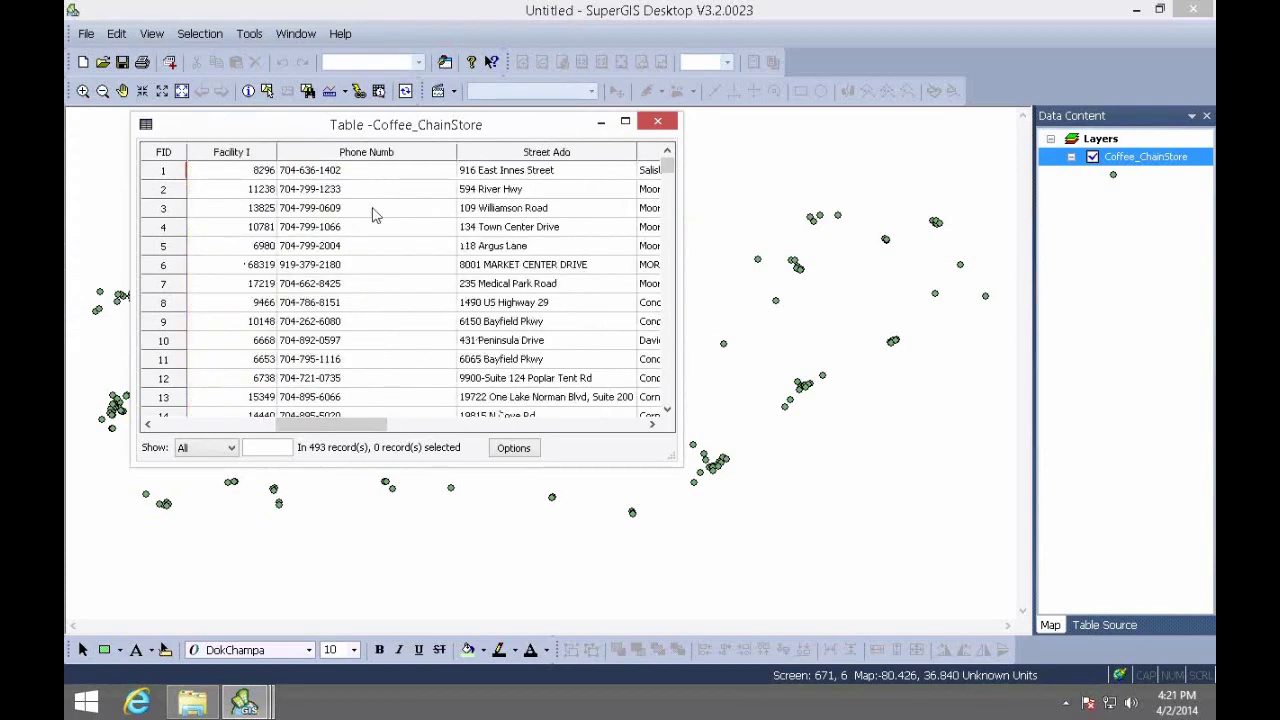
pyautogui.click(658, 122)
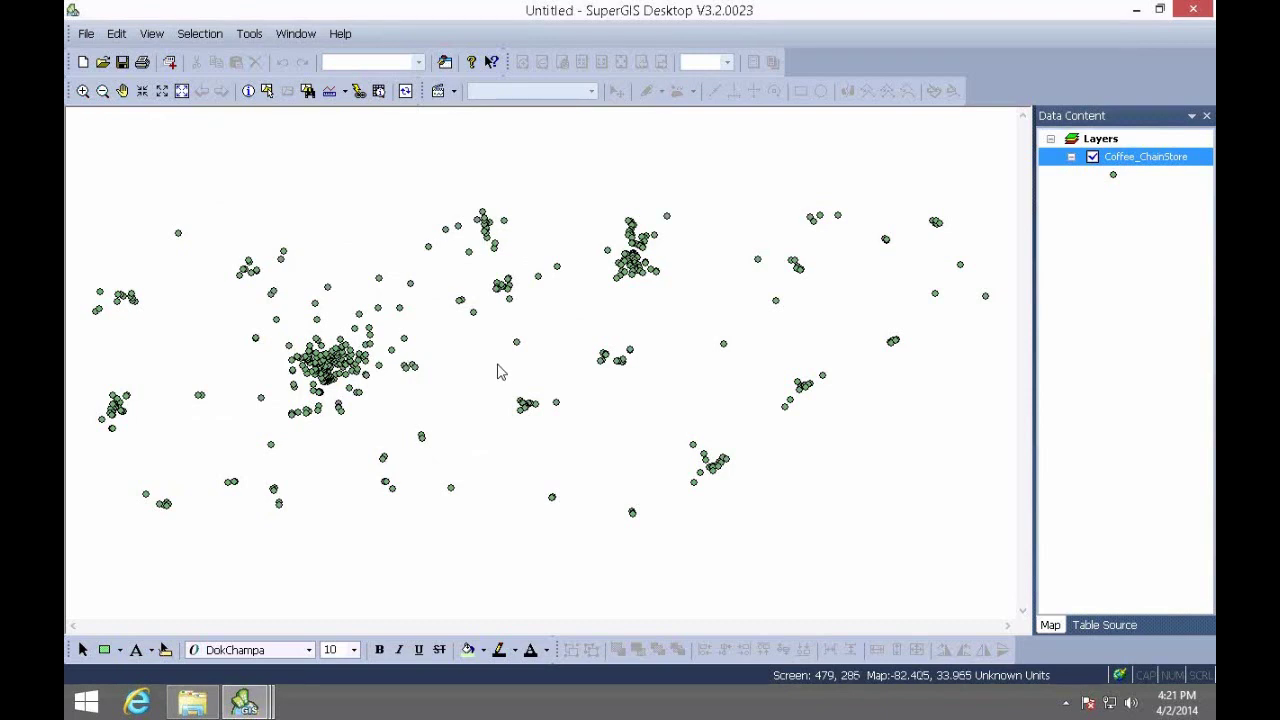
# Enable the Online Map Tool and add the OpenStreetMap Standard map as a layer.
pyautogui.rightClick(643, 38)
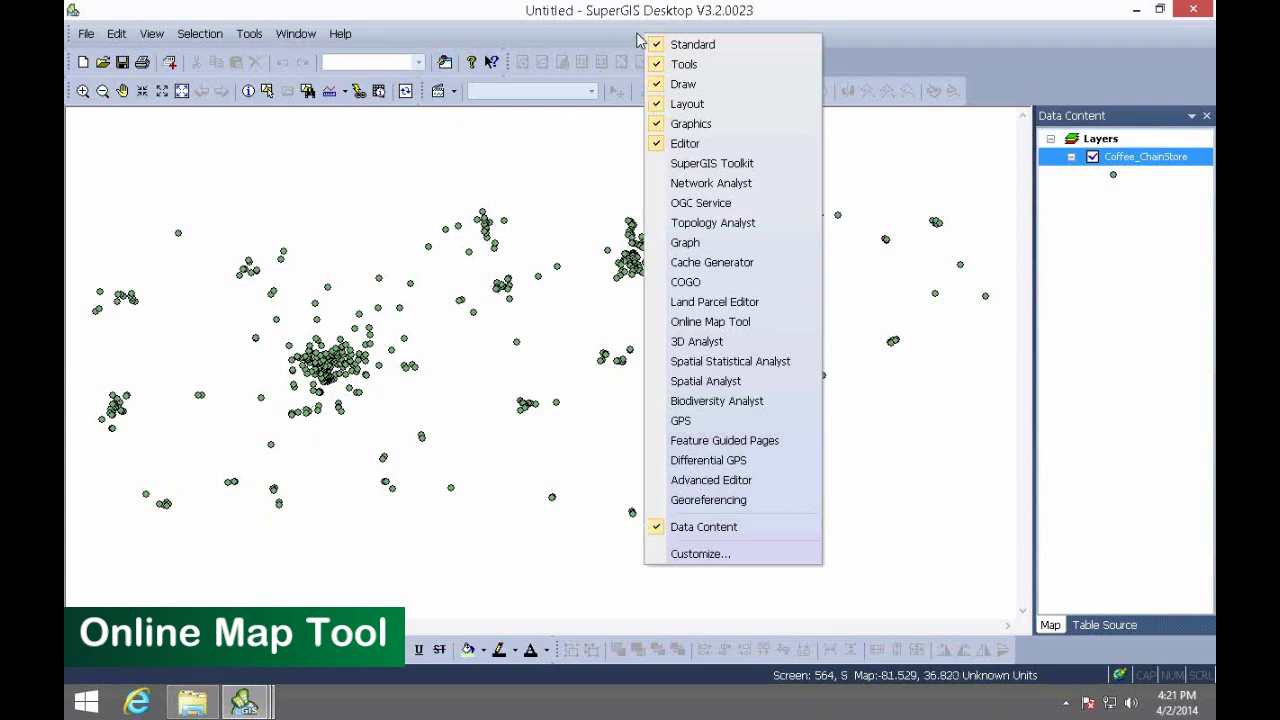
pyautogui.click(733, 322)
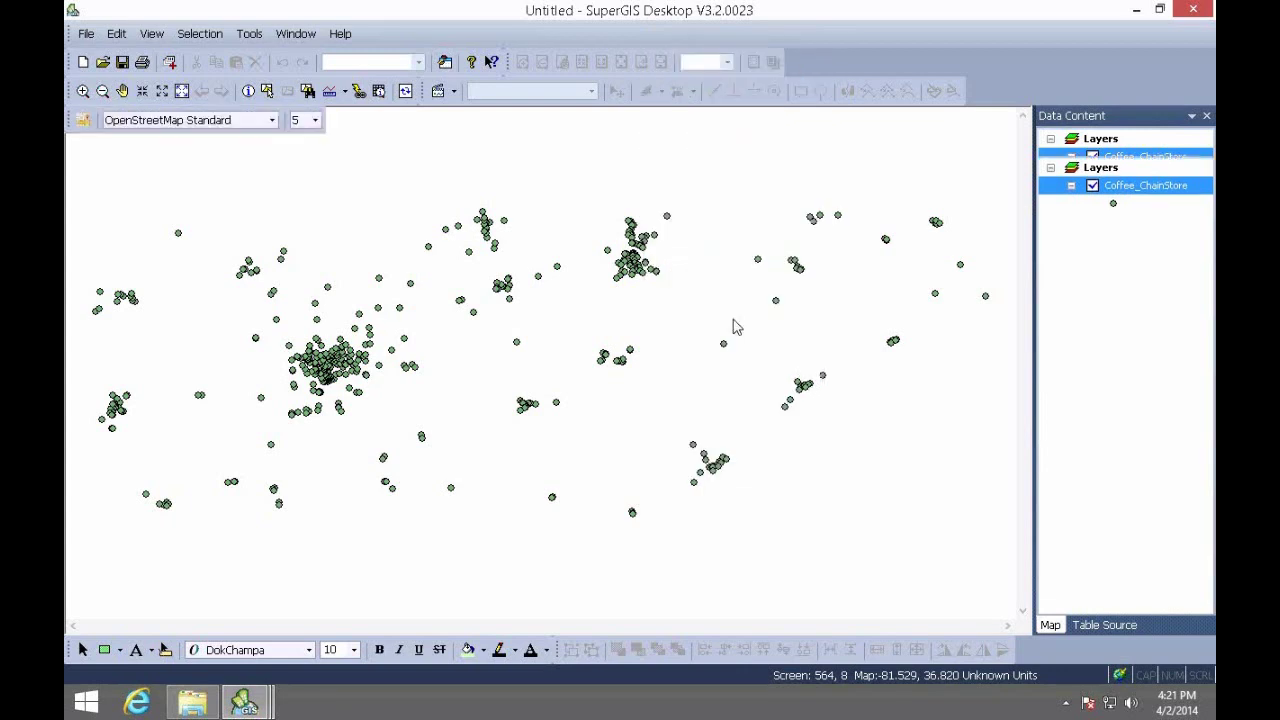
pyautogui.click(84, 121)
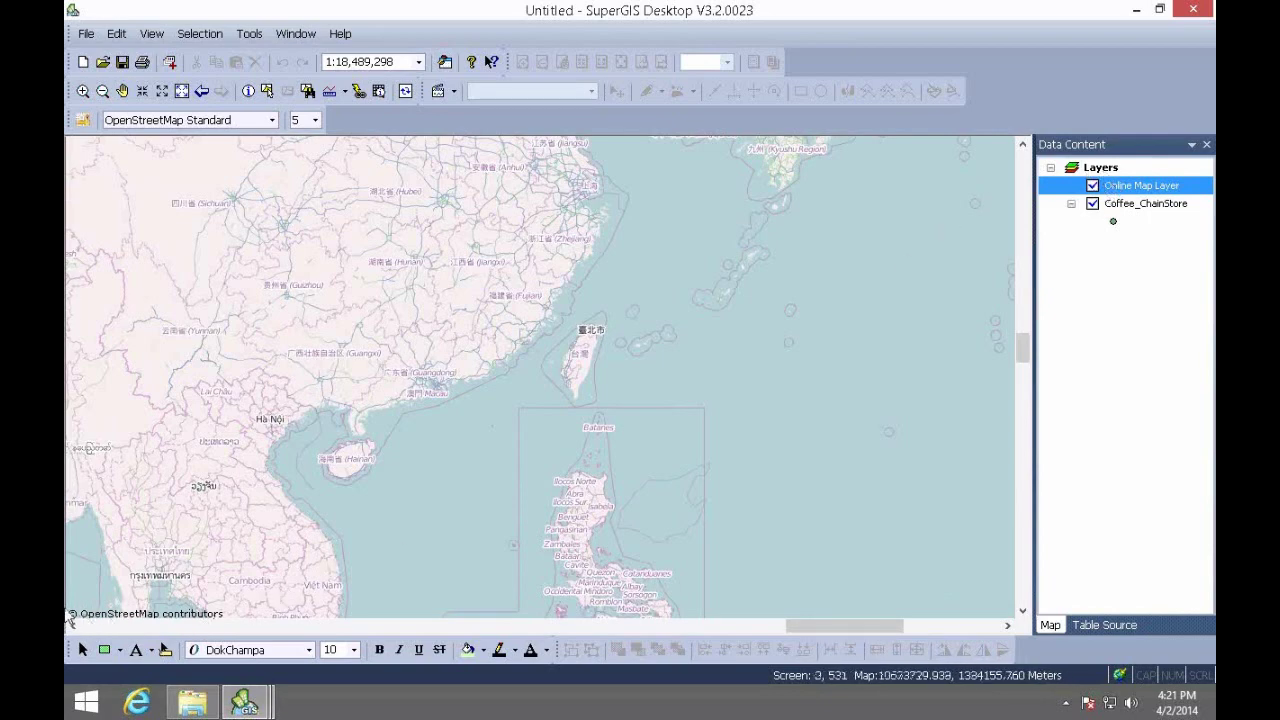
# Check the projected coordinate system in the properties of the Layers map frame, leaving without changes.
pyautogui.doubleClick(1100, 168)
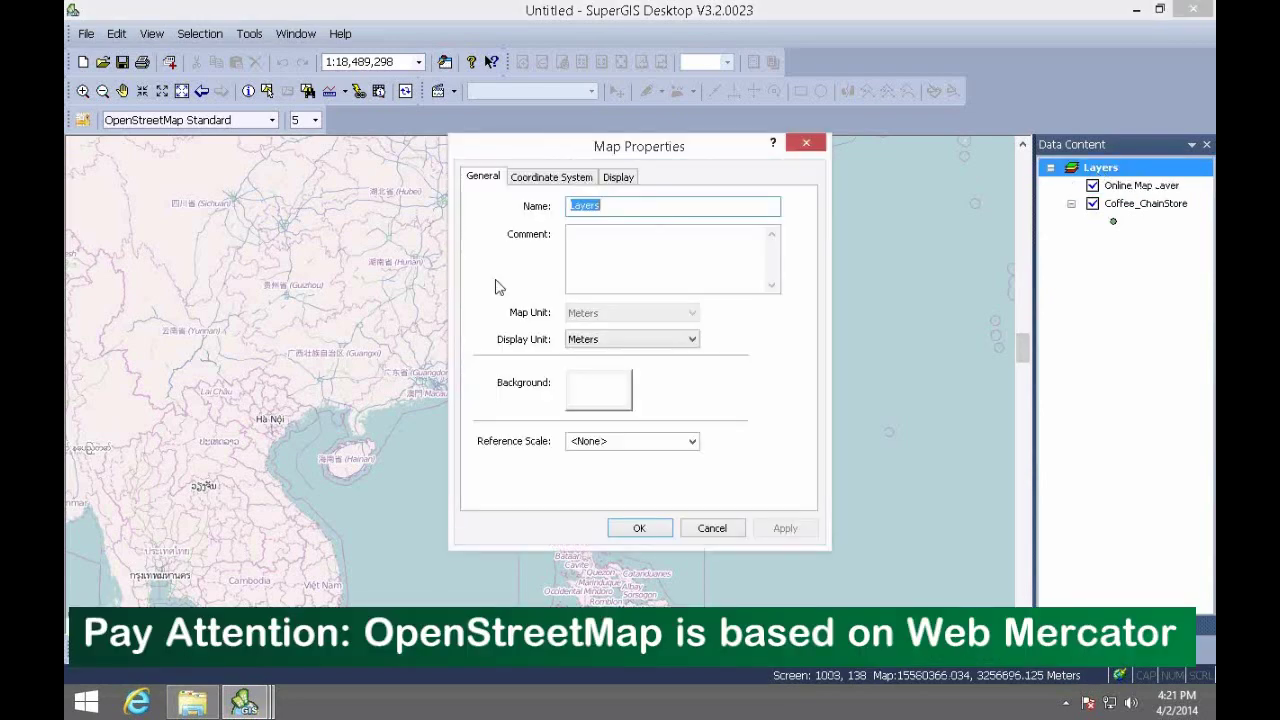
pyautogui.click(554, 177)
pyautogui.click(612, 230)
pyautogui.moveTo(612, 224); pyautogui.dragTo(686, 225)
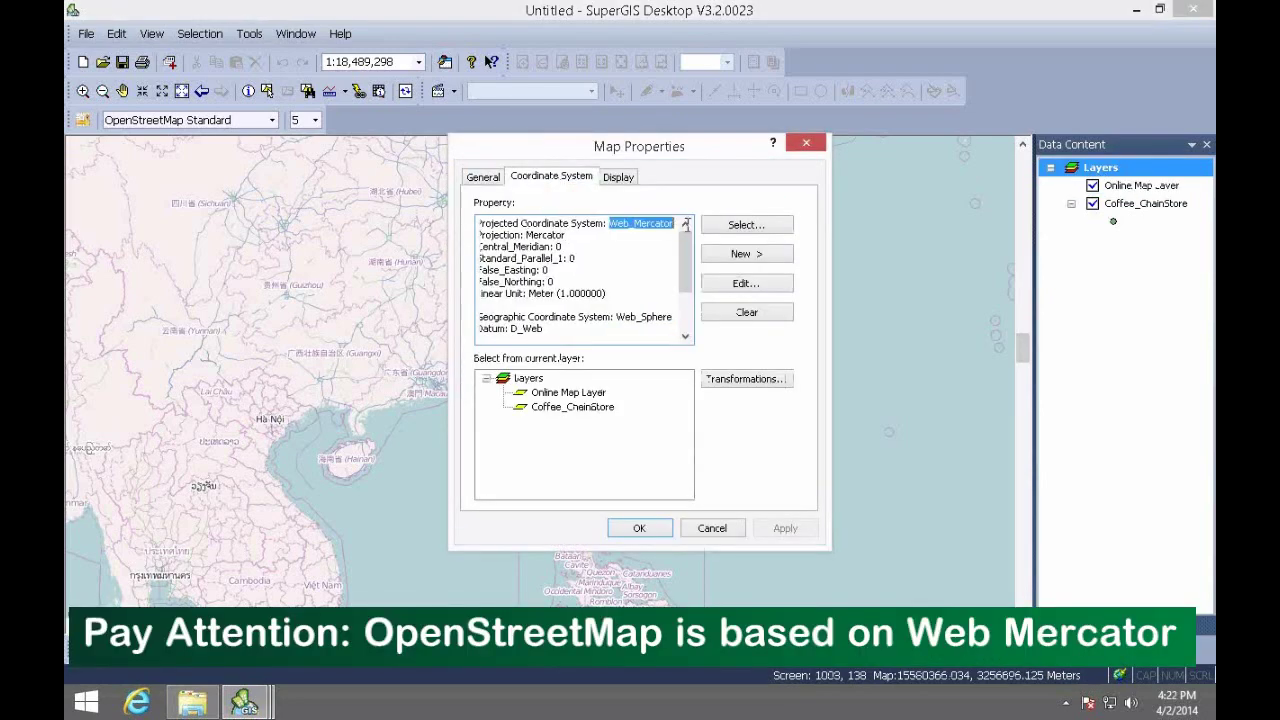
pyautogui.click(733, 529)
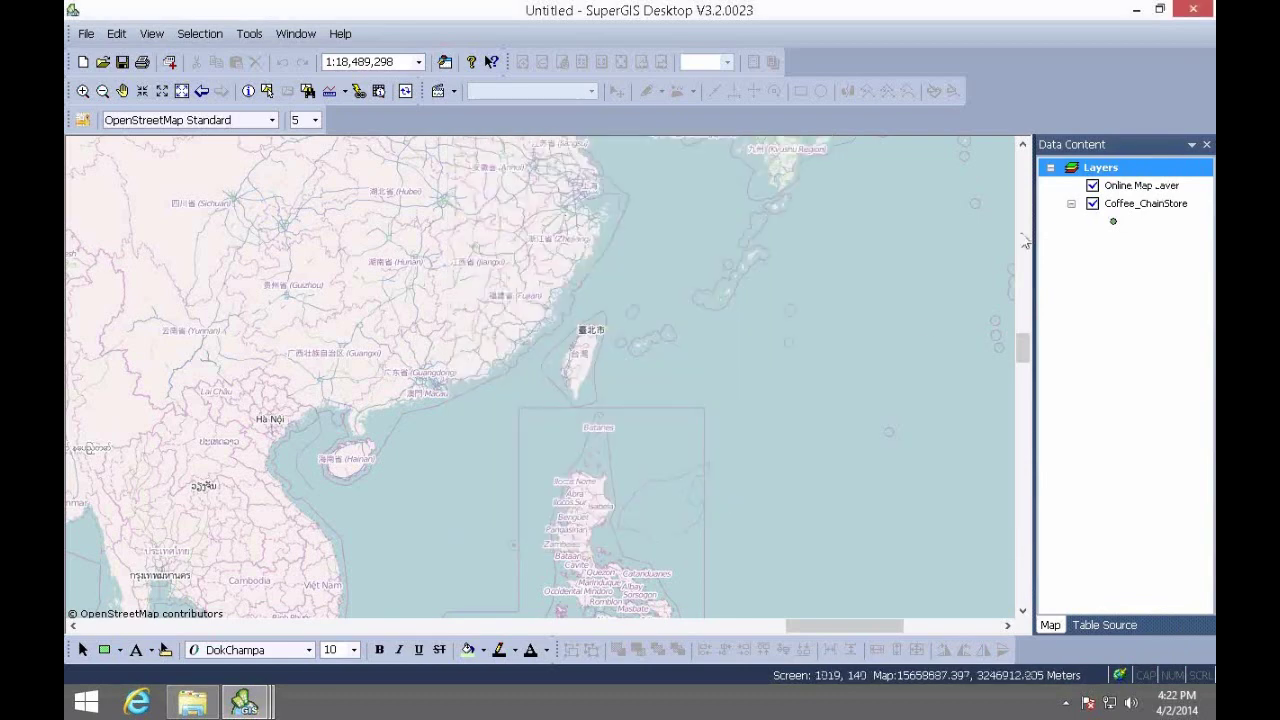
# Assign the WGS 1984 geographic coordinate system from the World group to the Coffee_ChainStore layer.
pyautogui.doubleClick(1134, 205)
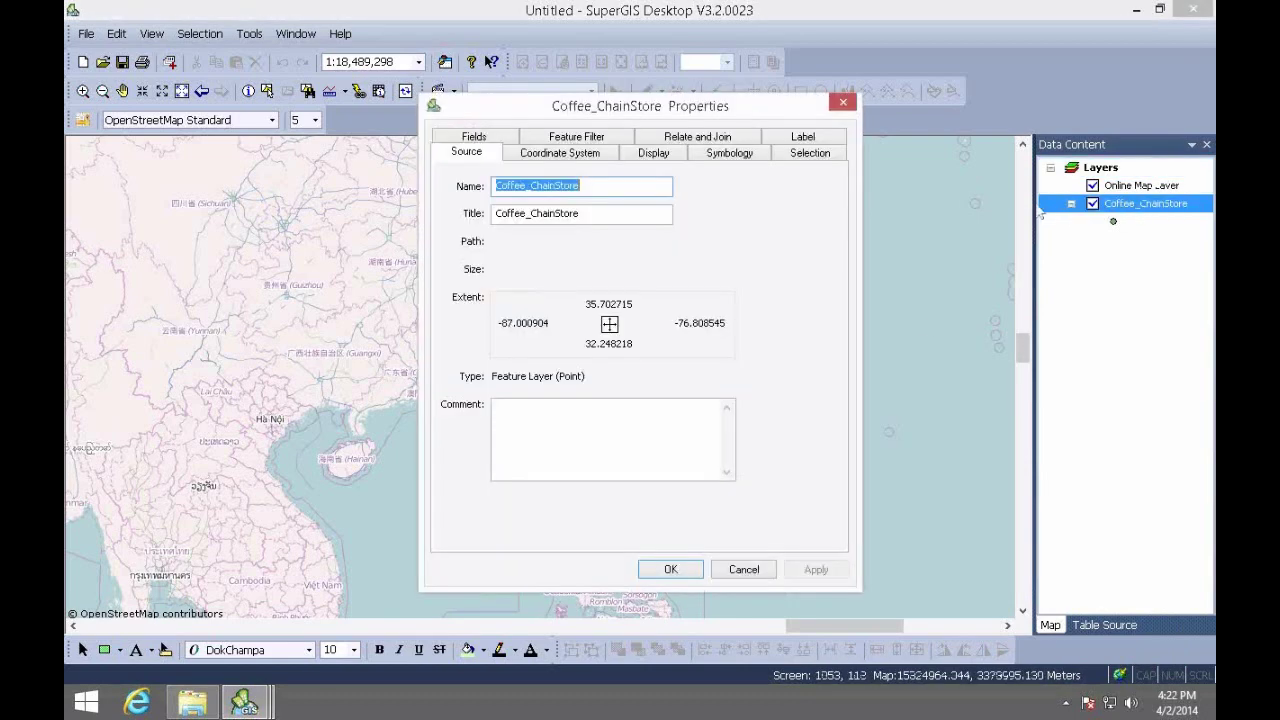
pyautogui.click(568, 157)
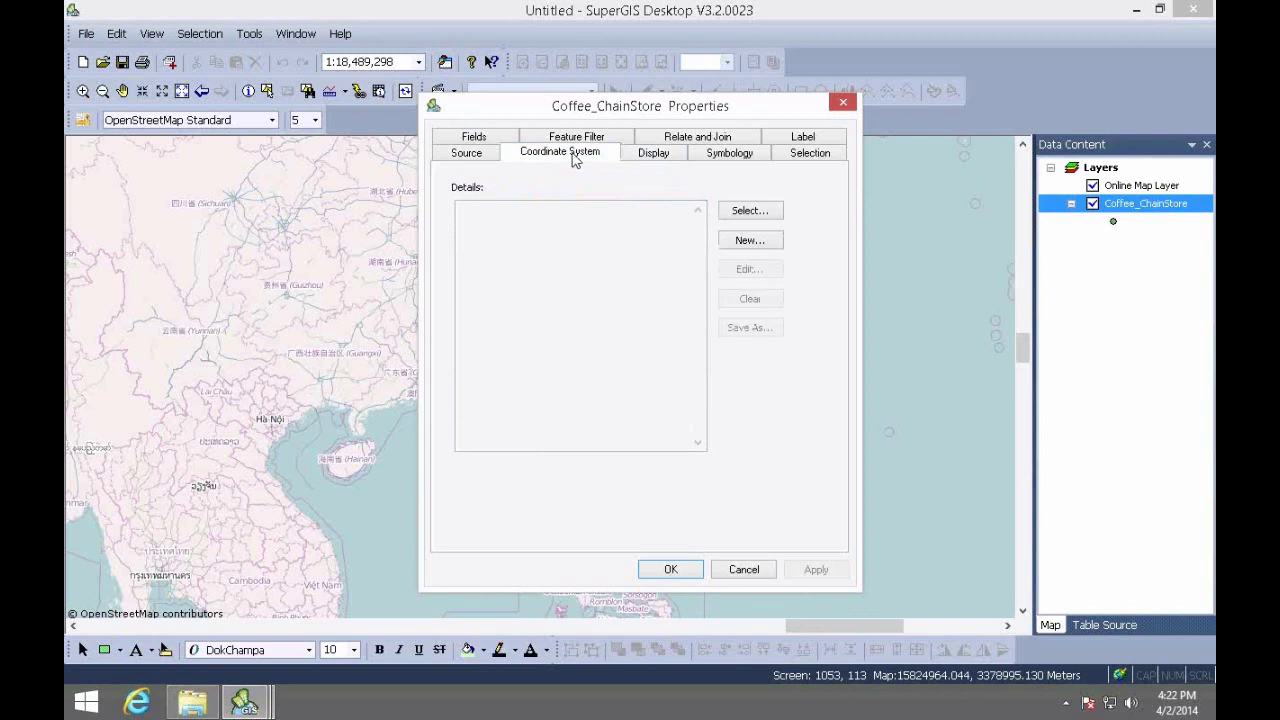
pyautogui.click(746, 215)
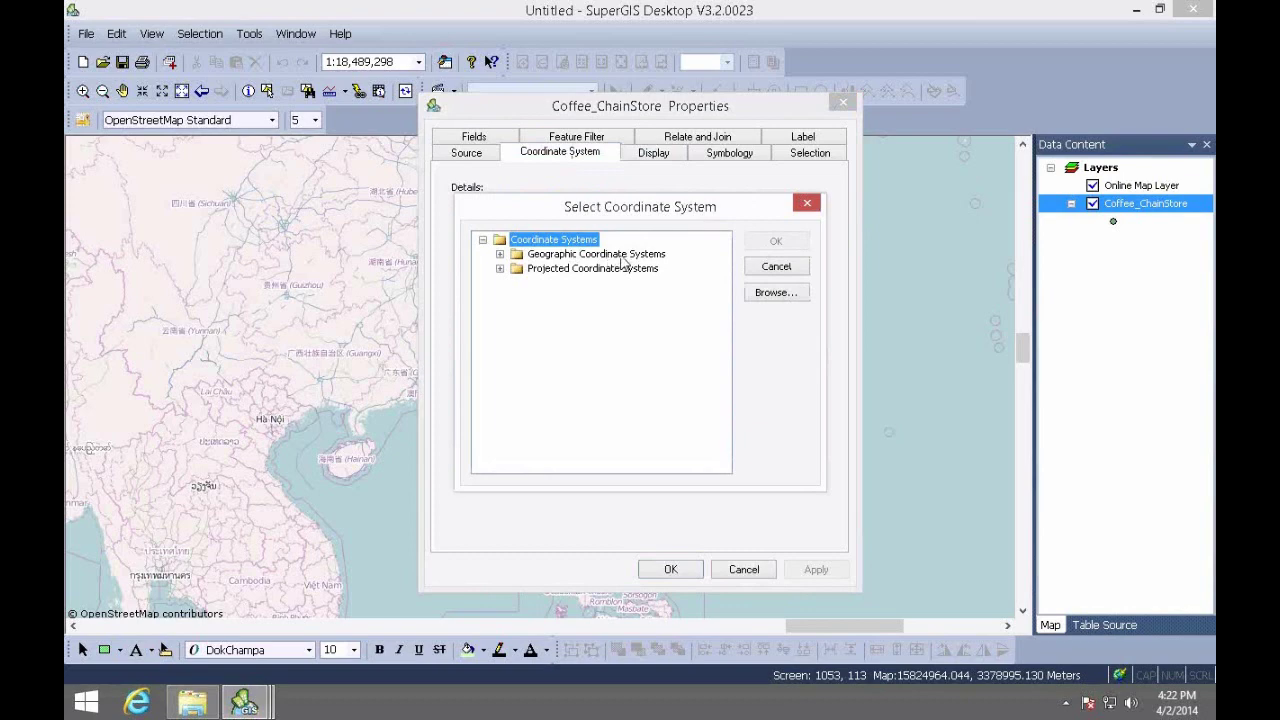
pyautogui.doubleClick(555, 258)
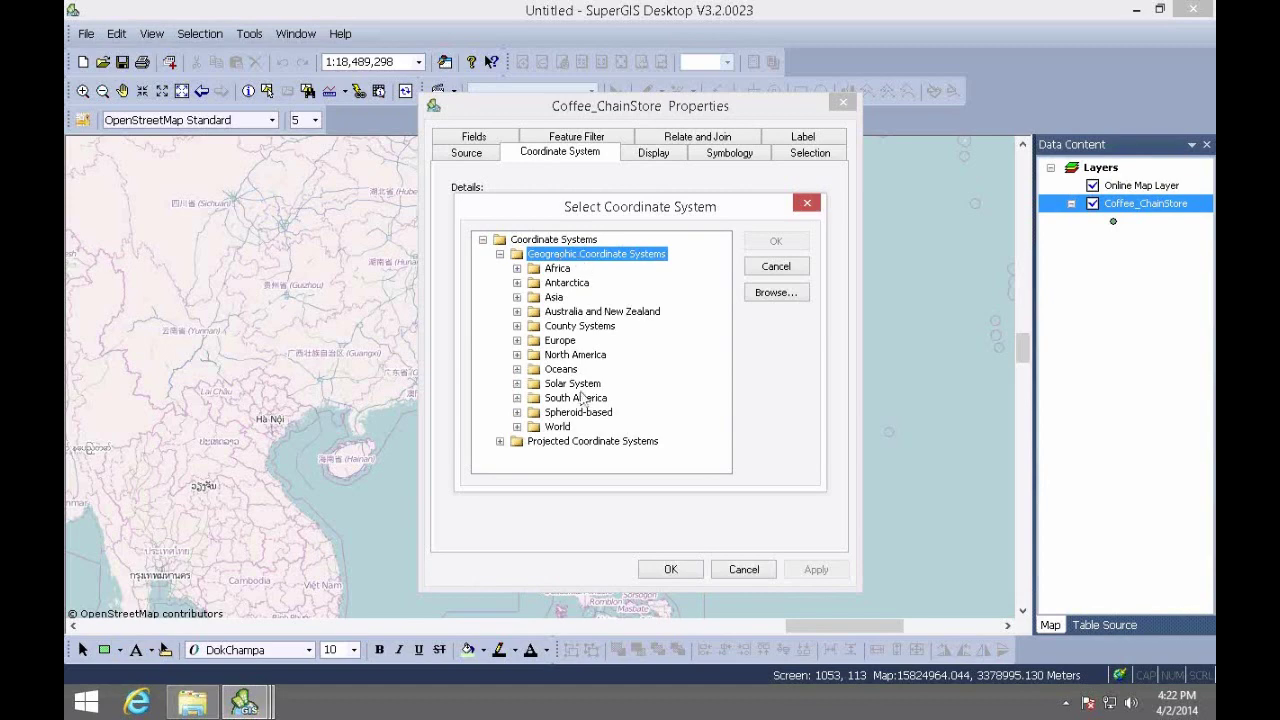
pyautogui.doubleClick(558, 428)
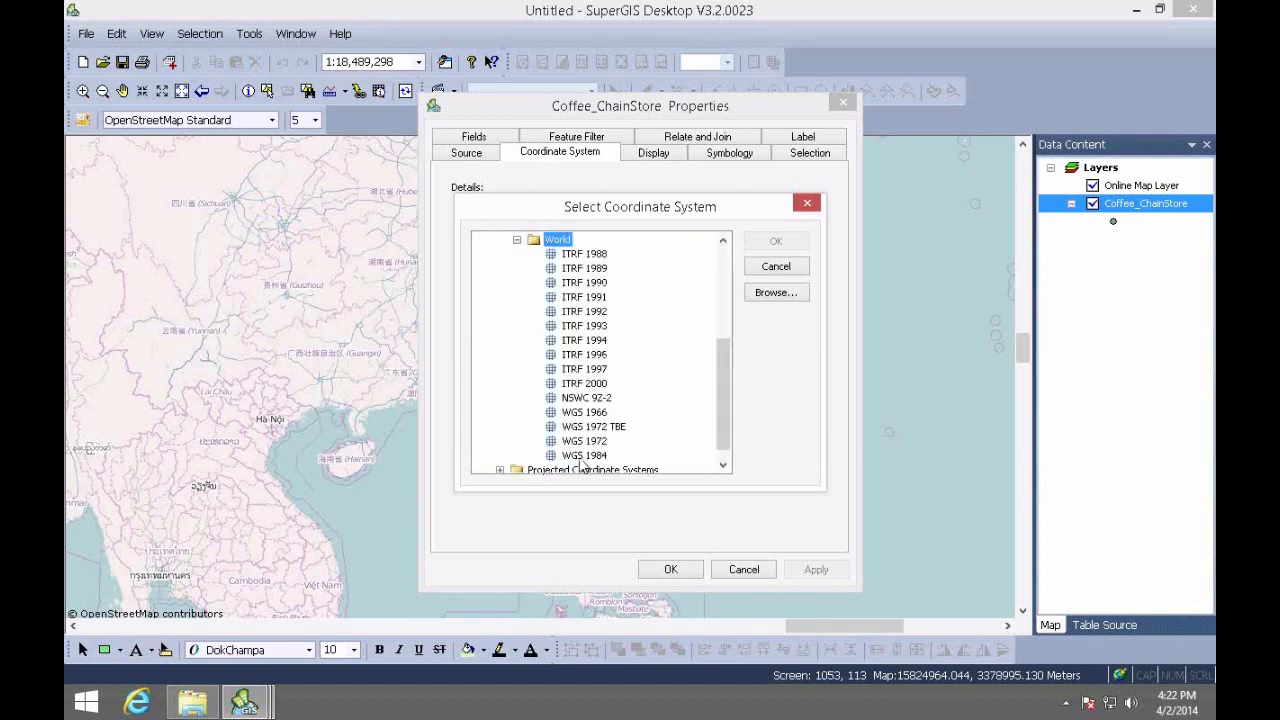
pyautogui.click(583, 456)
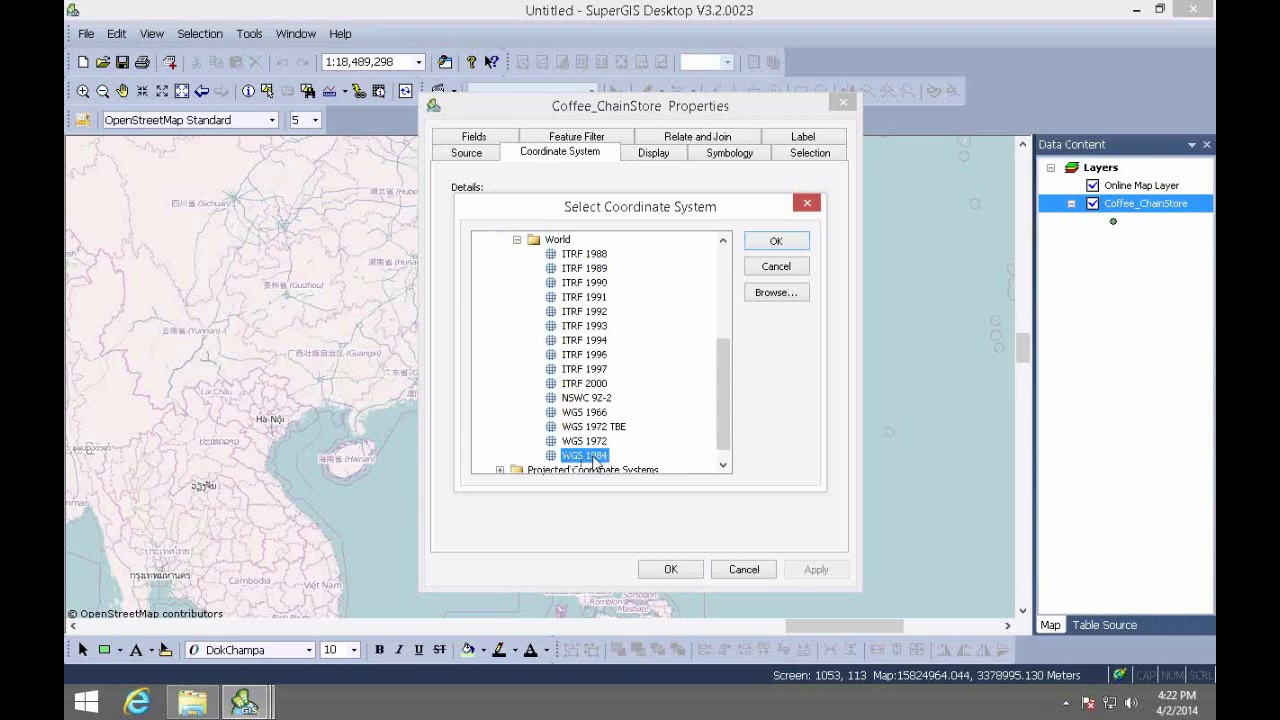
pyautogui.click(758, 245)
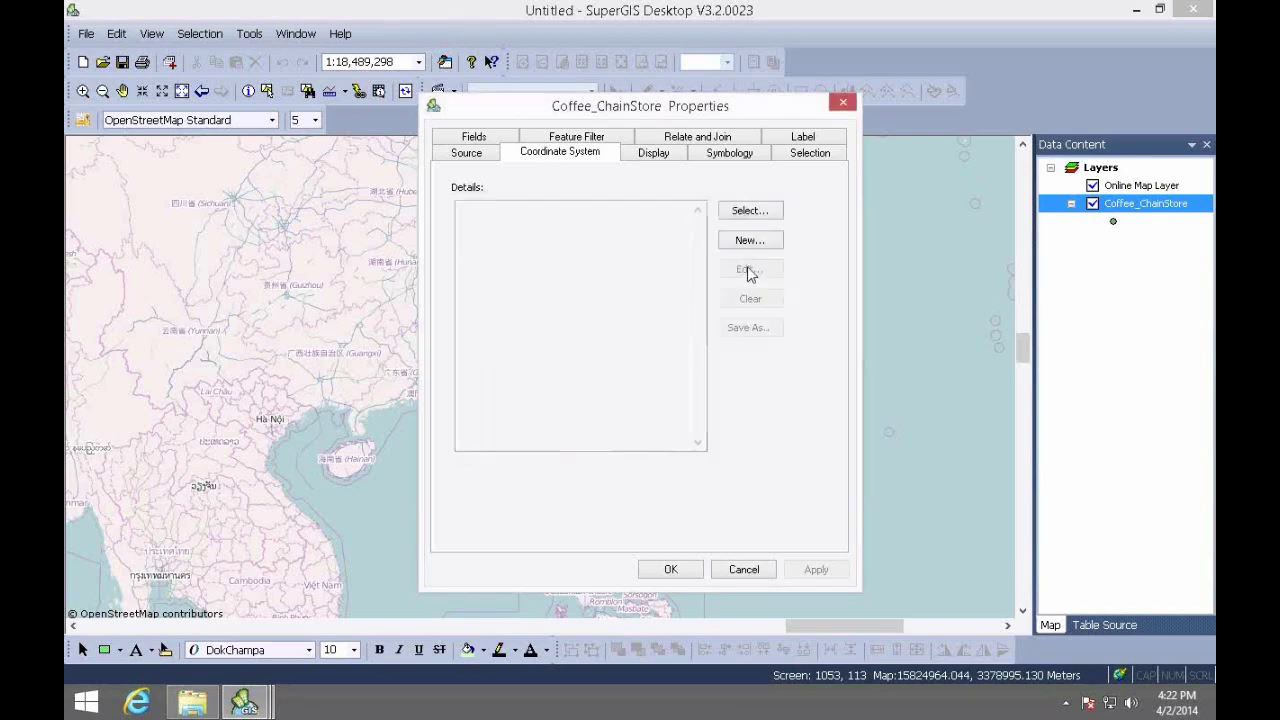
pyautogui.click(686, 574)
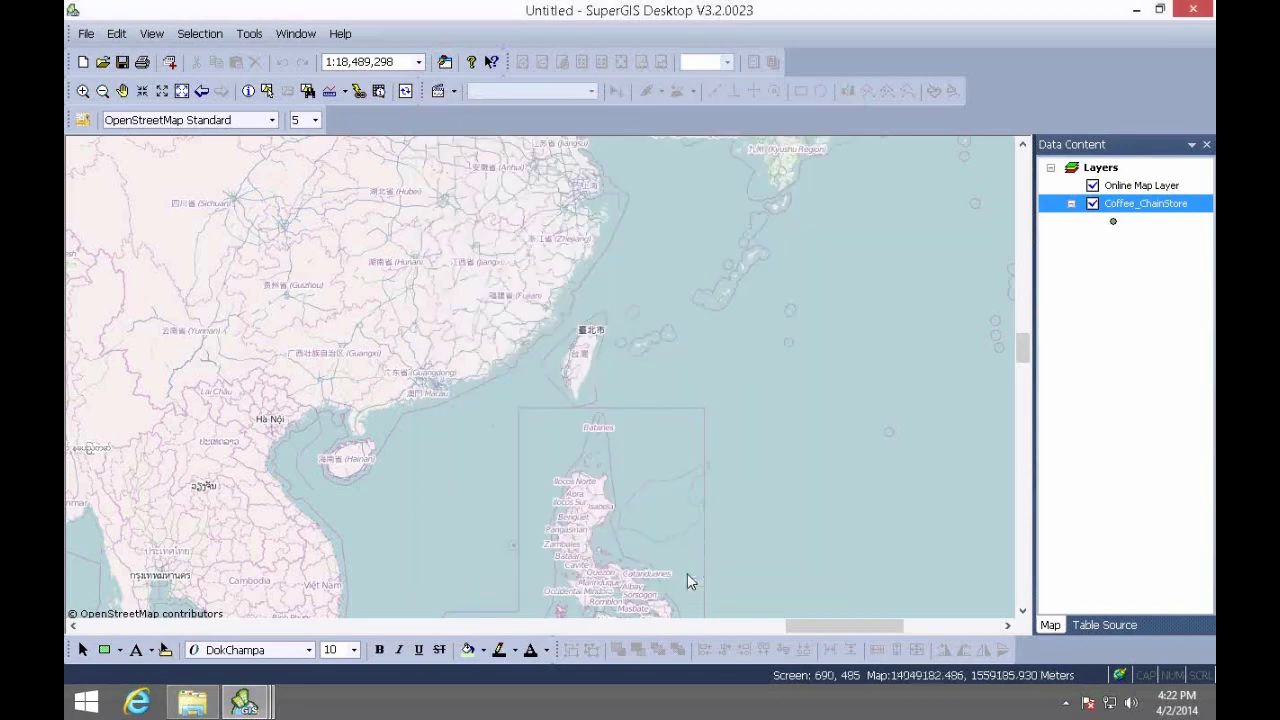
# Move the Online Map Layer below Coffee_ChainStore in the layer order and zoom the map to the Coffee_ChainStore layer.
pyautogui.click(1137, 186)
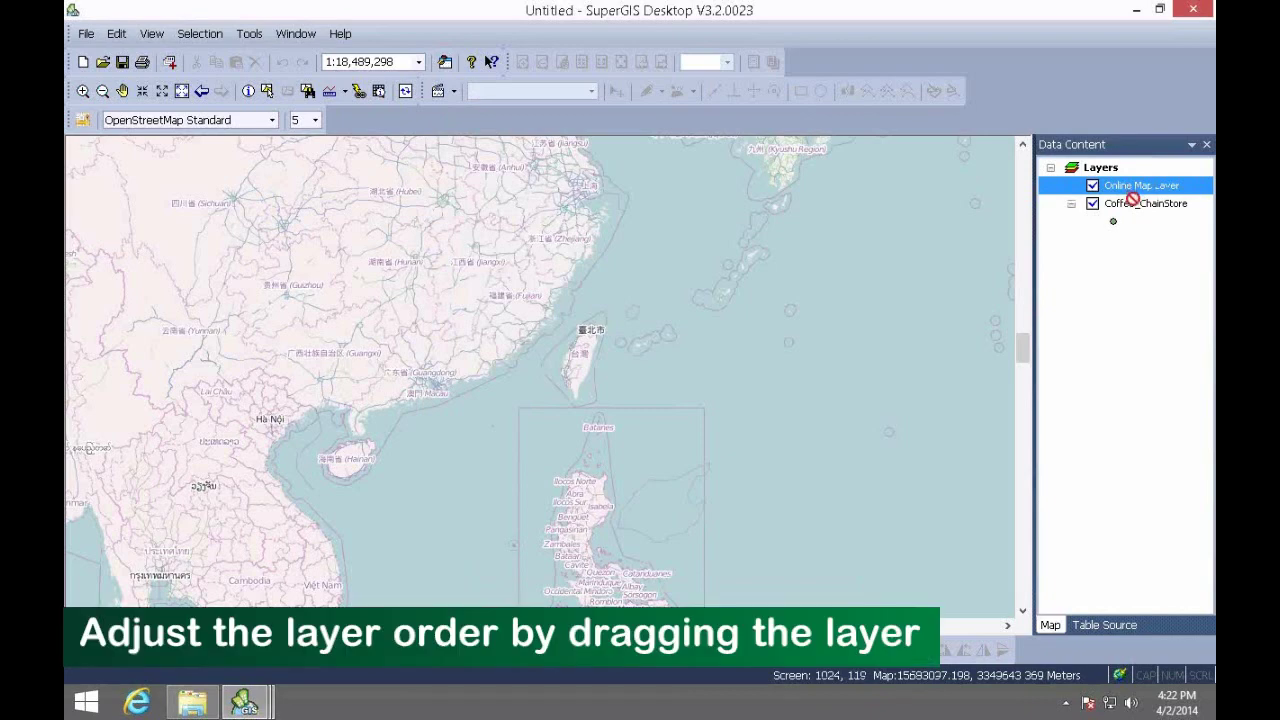
pyautogui.moveTo(1133, 199); pyautogui.dragTo(1138, 228)
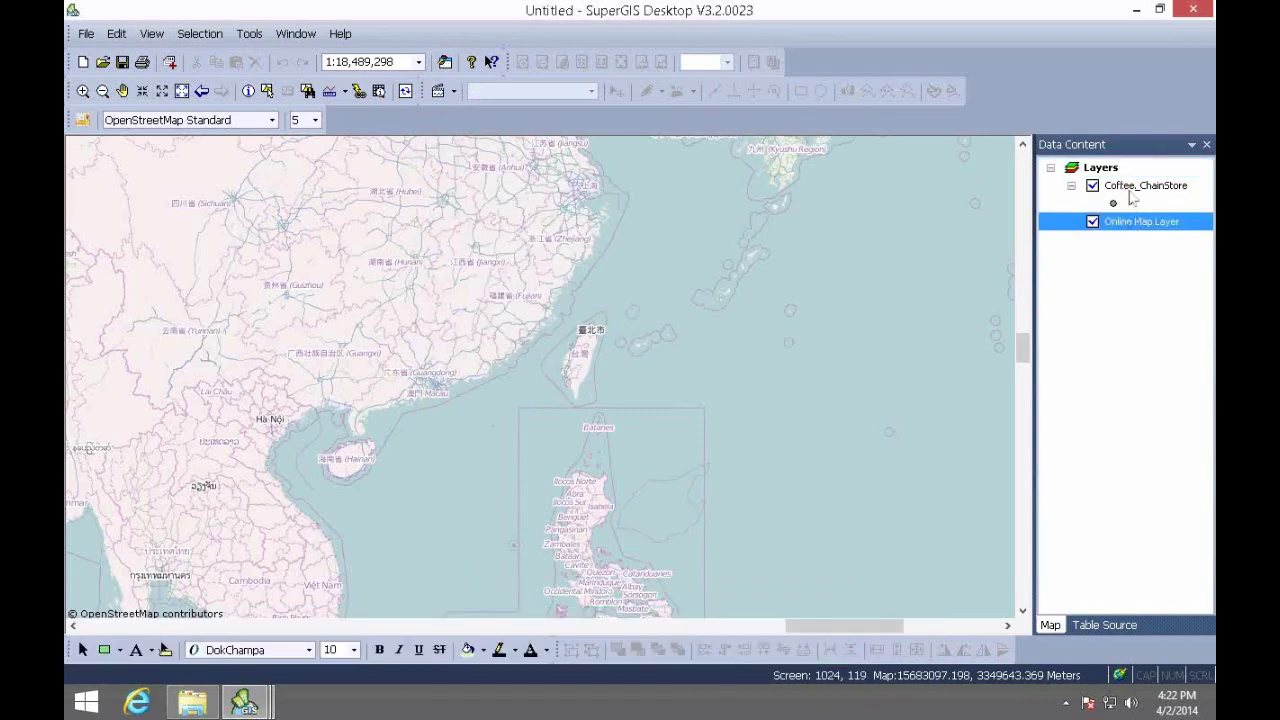
pyautogui.click(1131, 188)
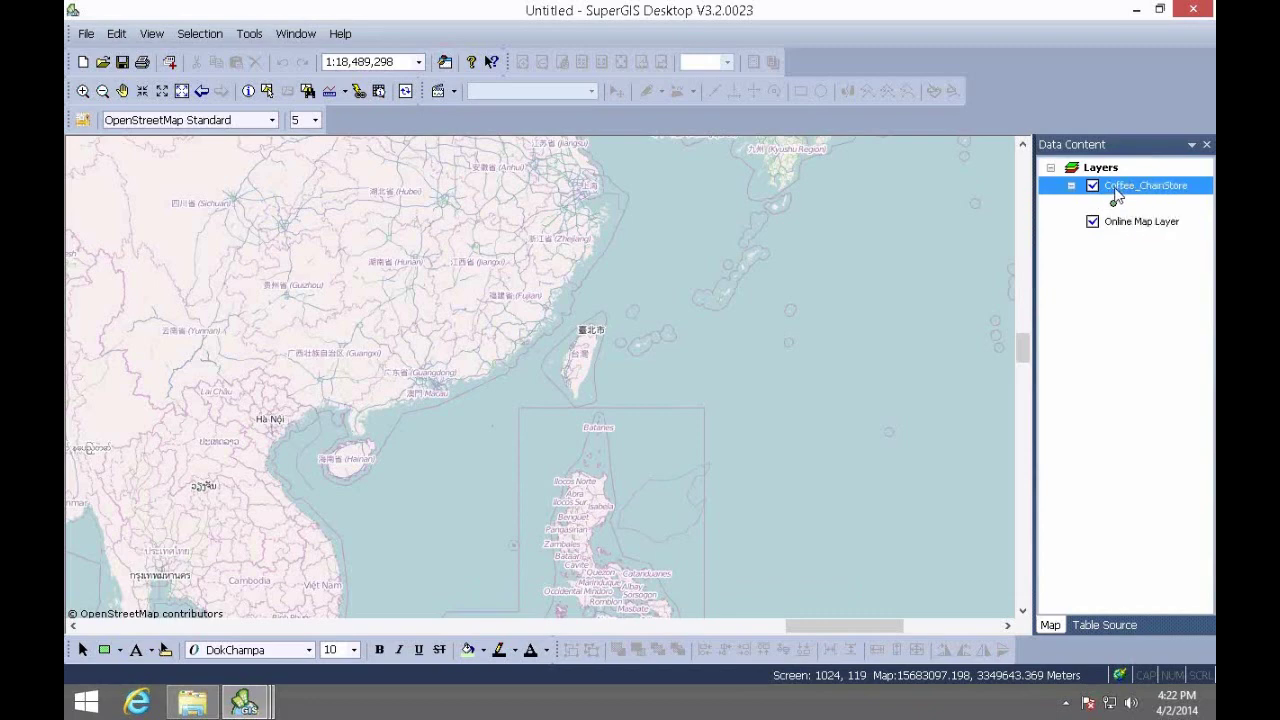
pyautogui.rightClick(1117, 192)
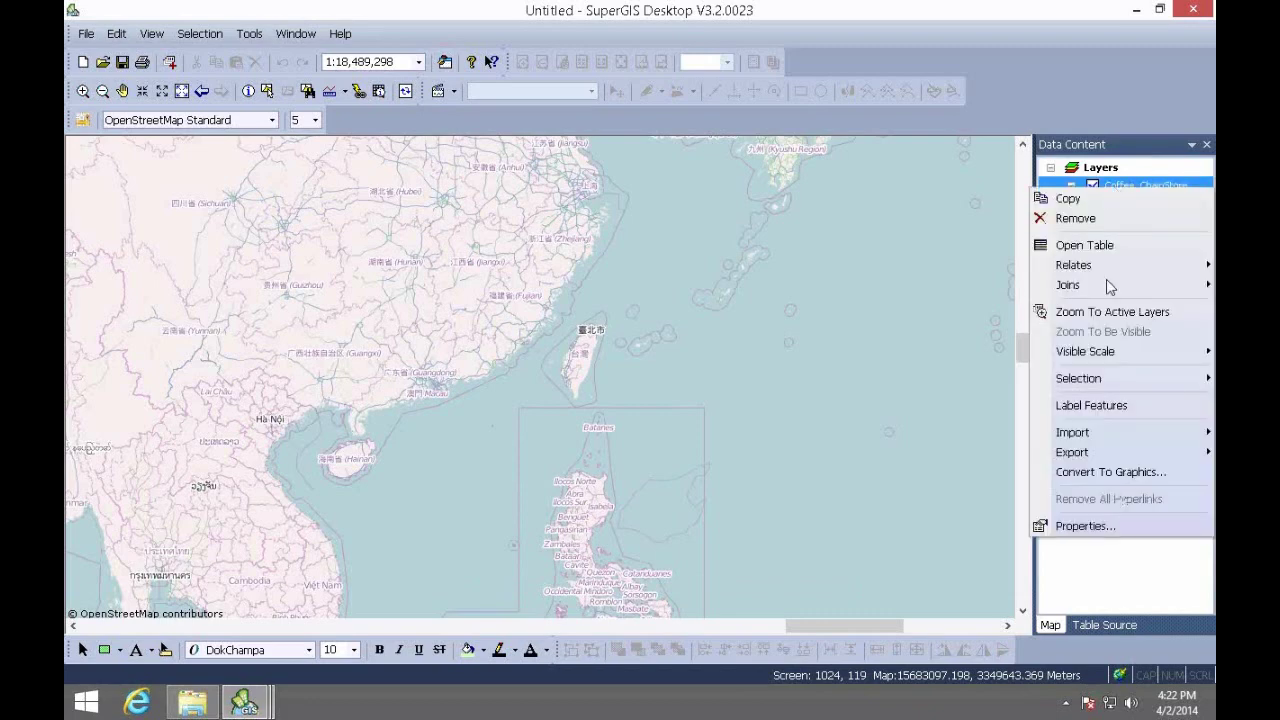
pyautogui.click(1147, 318)
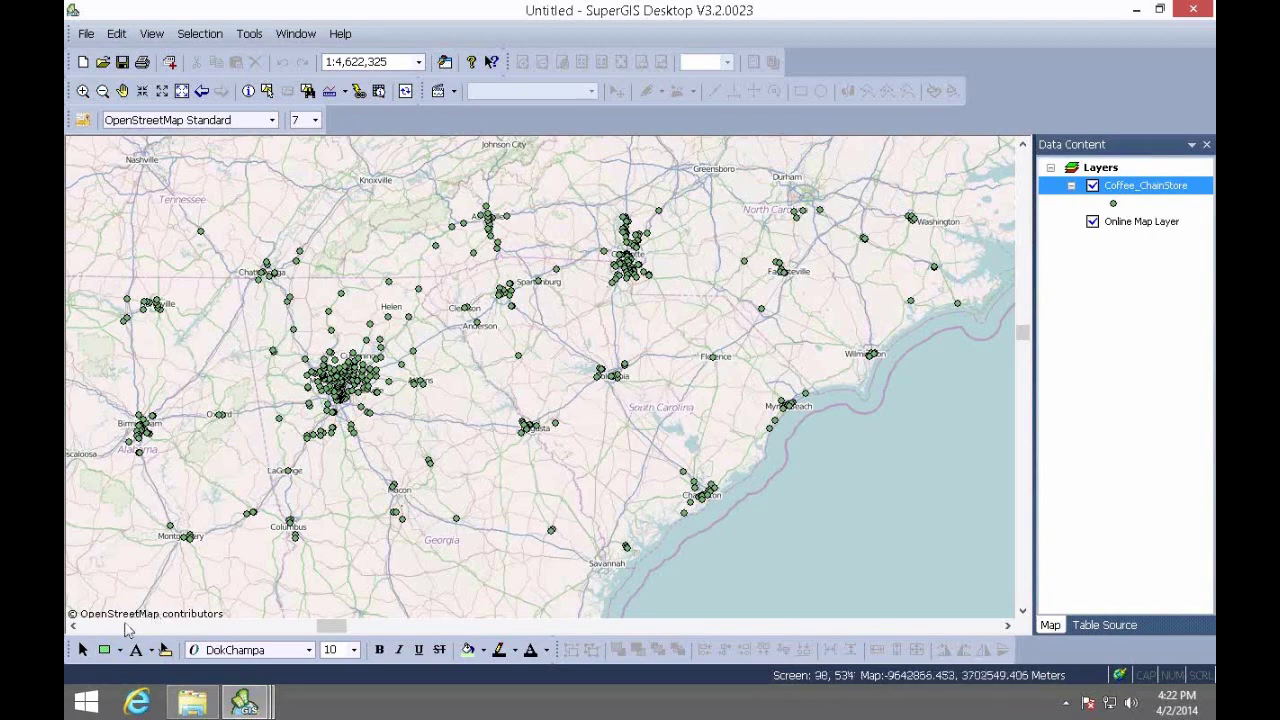
# Change the Coffee_ChainStore layer's symbology to a Bar Chart based on the Sales(2013 field.
pyautogui.rightClick(1052, 190)
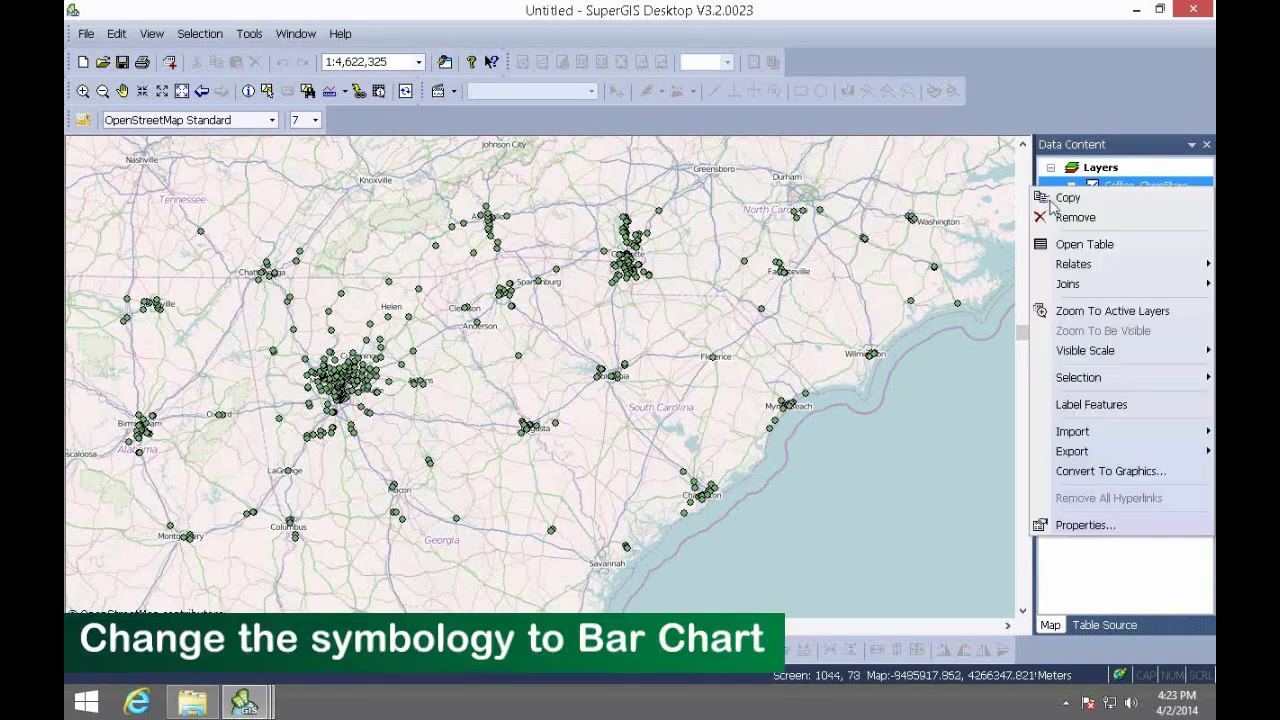
pyautogui.click(1096, 531)
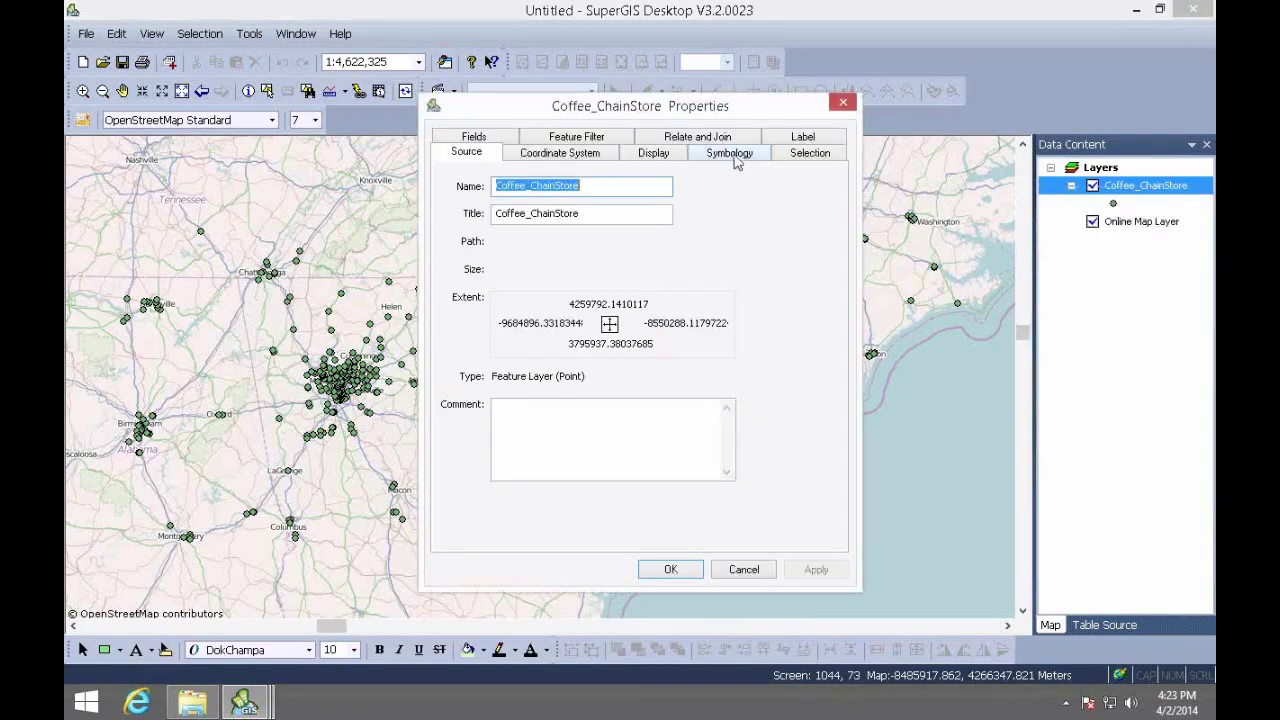
pyautogui.click(733, 154)
pyautogui.click(620, 183)
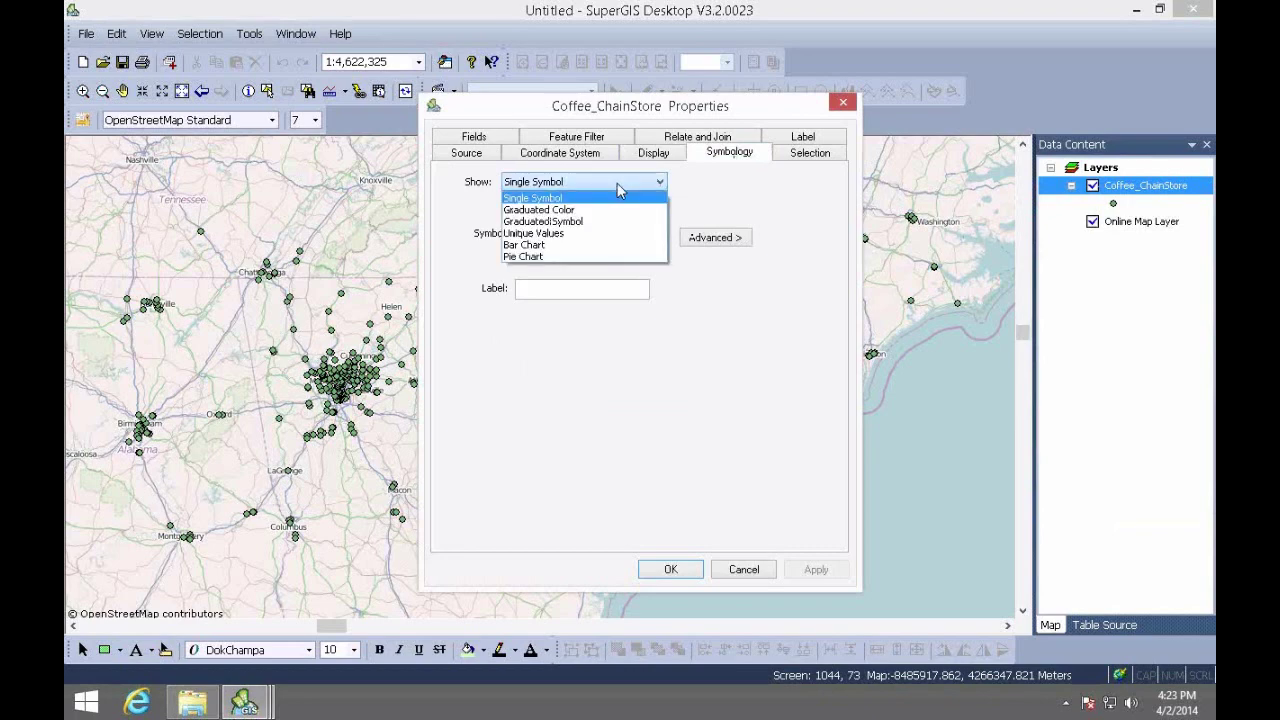
pyautogui.click(545, 248)
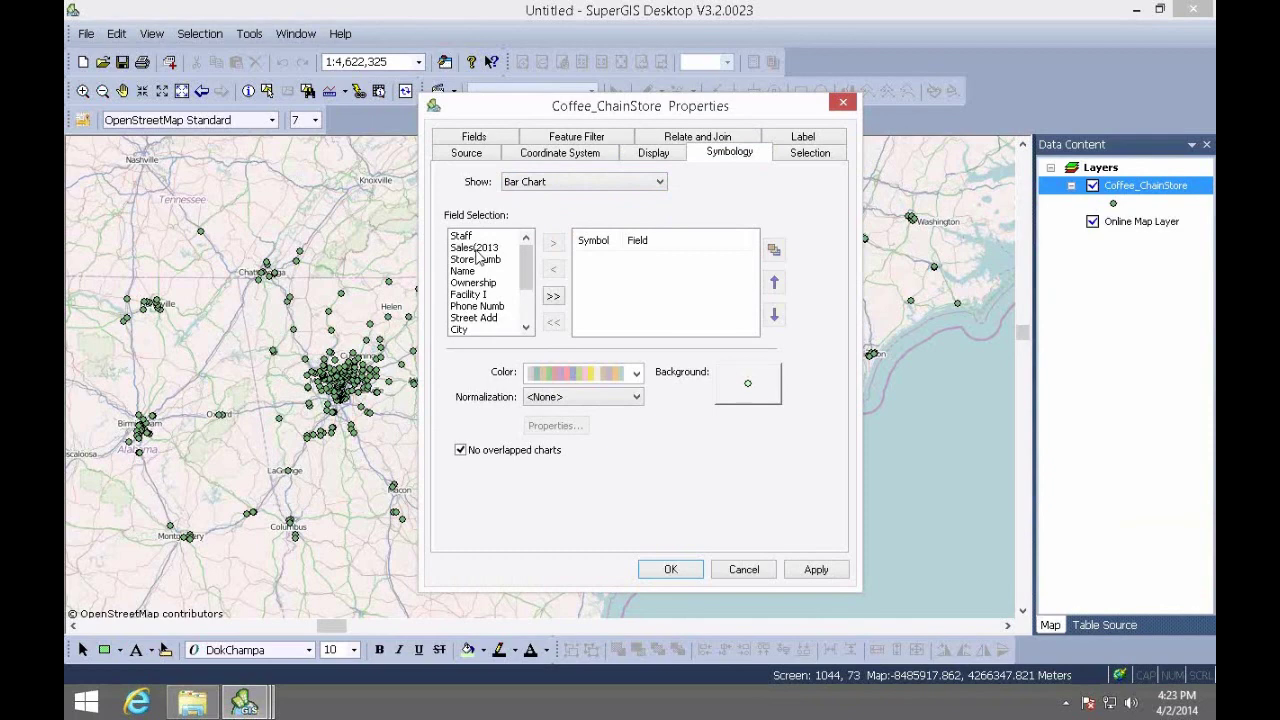
pyautogui.doubleClick(483, 248)
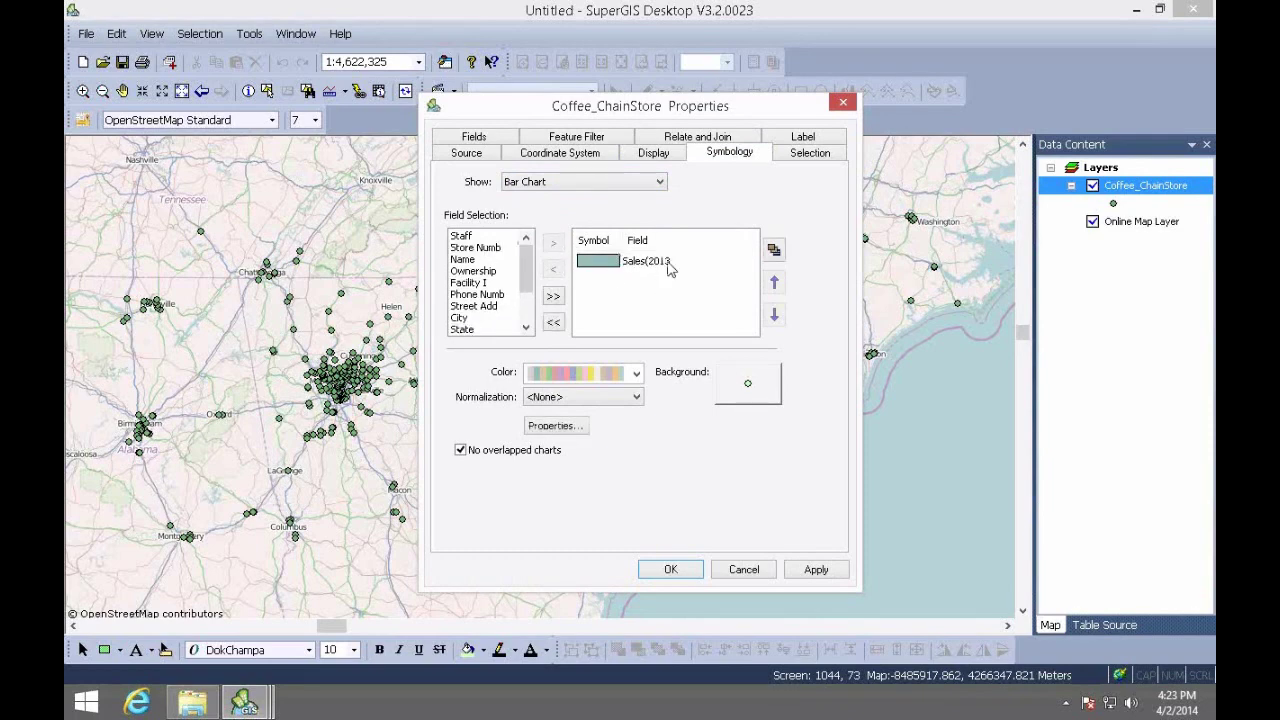
pyautogui.click(812, 570)
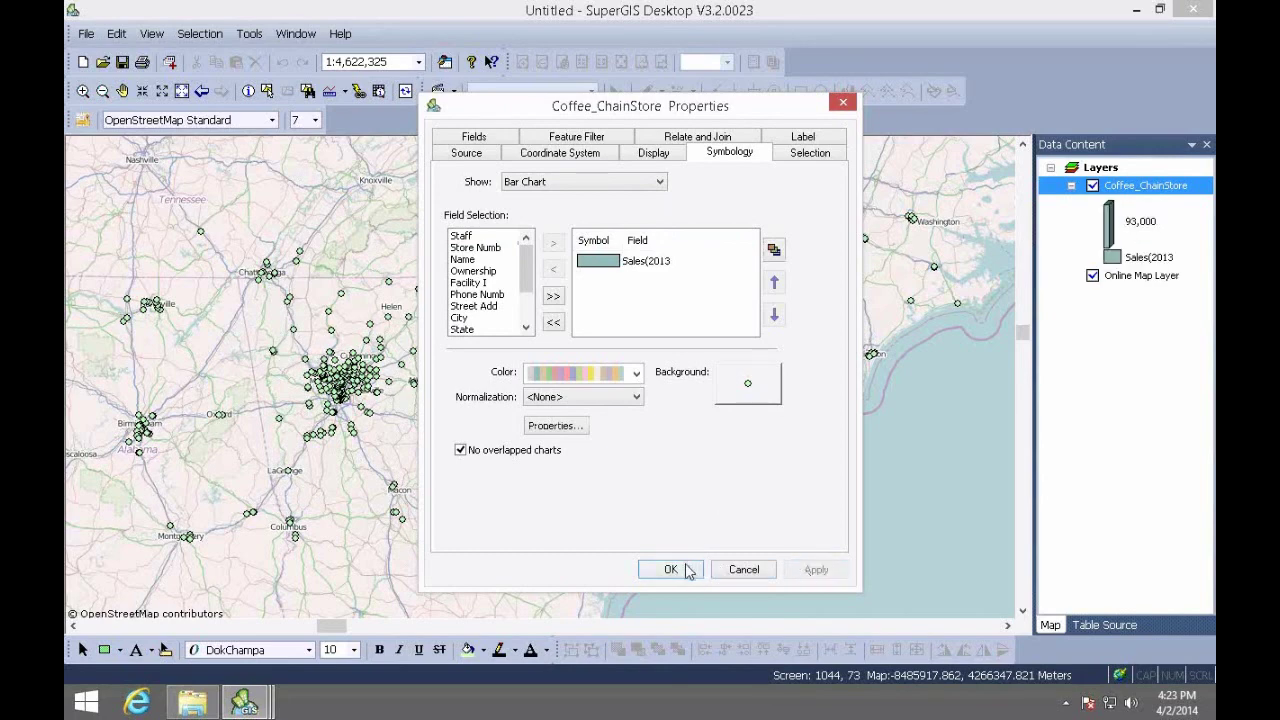
pyautogui.click(670, 569)
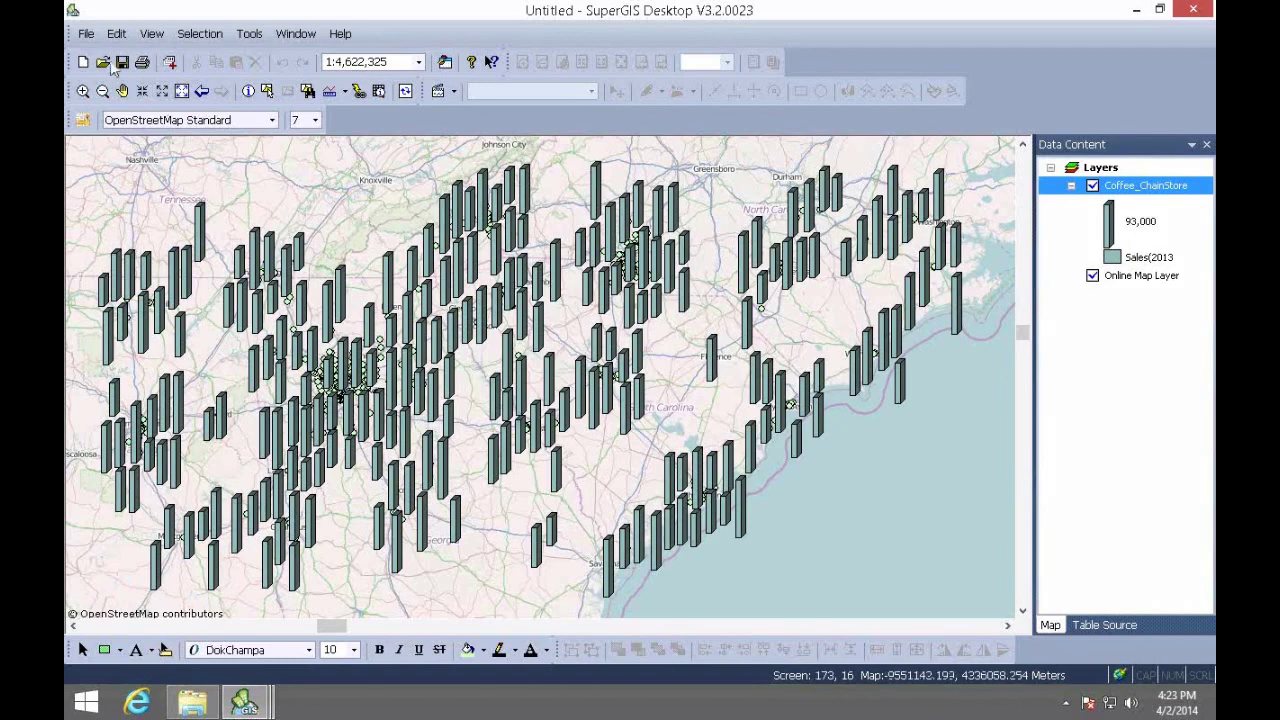
# Export the map to the Desktop as a JPEG file named Untitled.
pyautogui.click(86, 34)
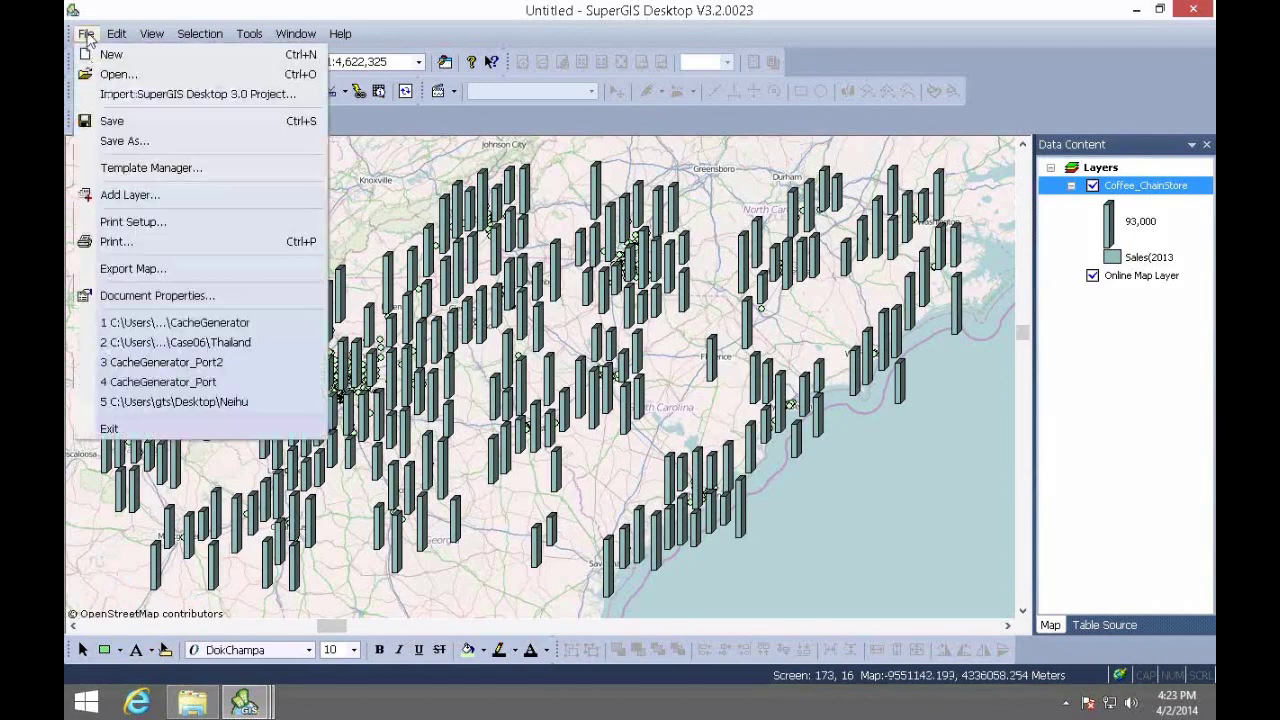
pyautogui.click(143, 279)
pyautogui.click(652, 451)
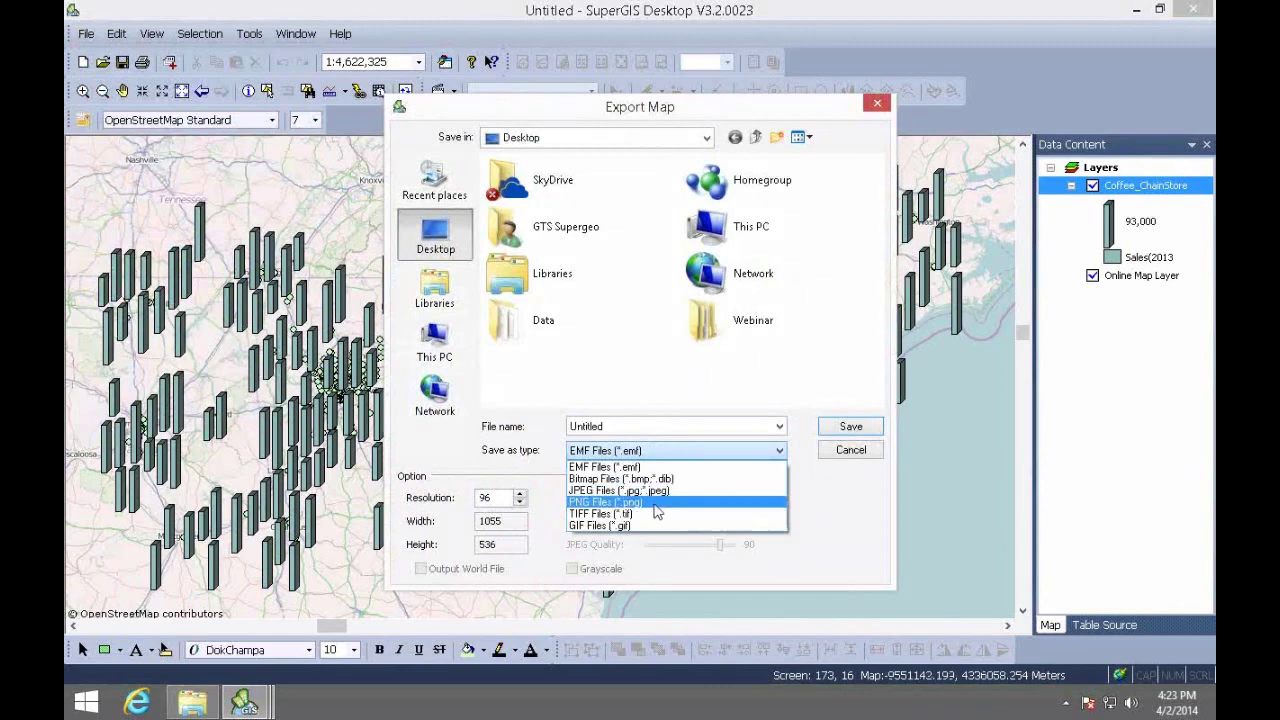
pyautogui.click(648, 490)
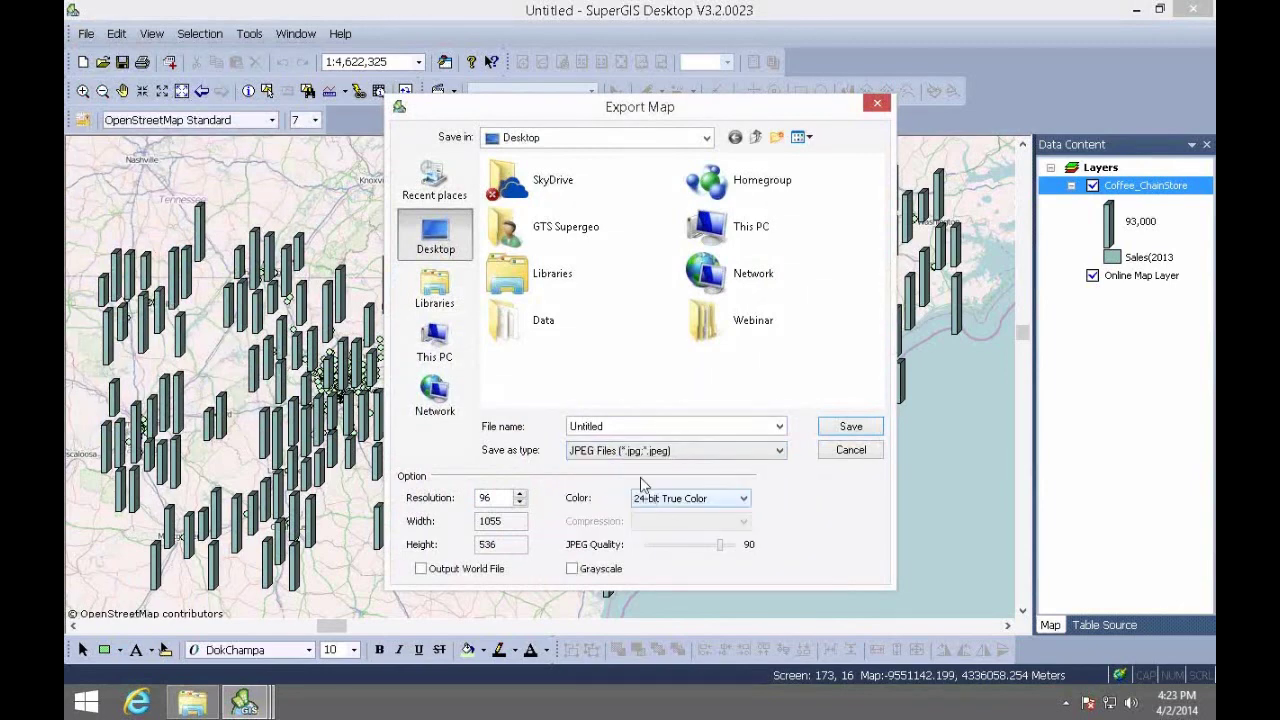
pyautogui.click(851, 428)
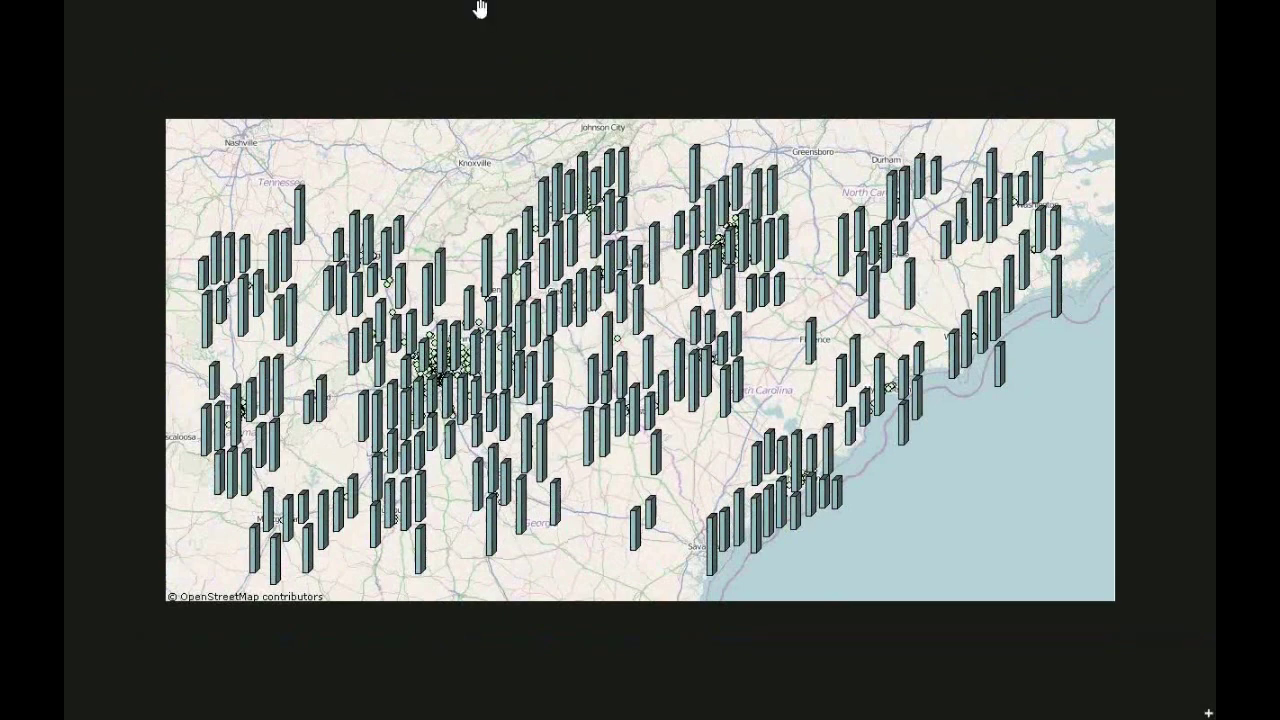
pyautogui.moveTo(480, 9)
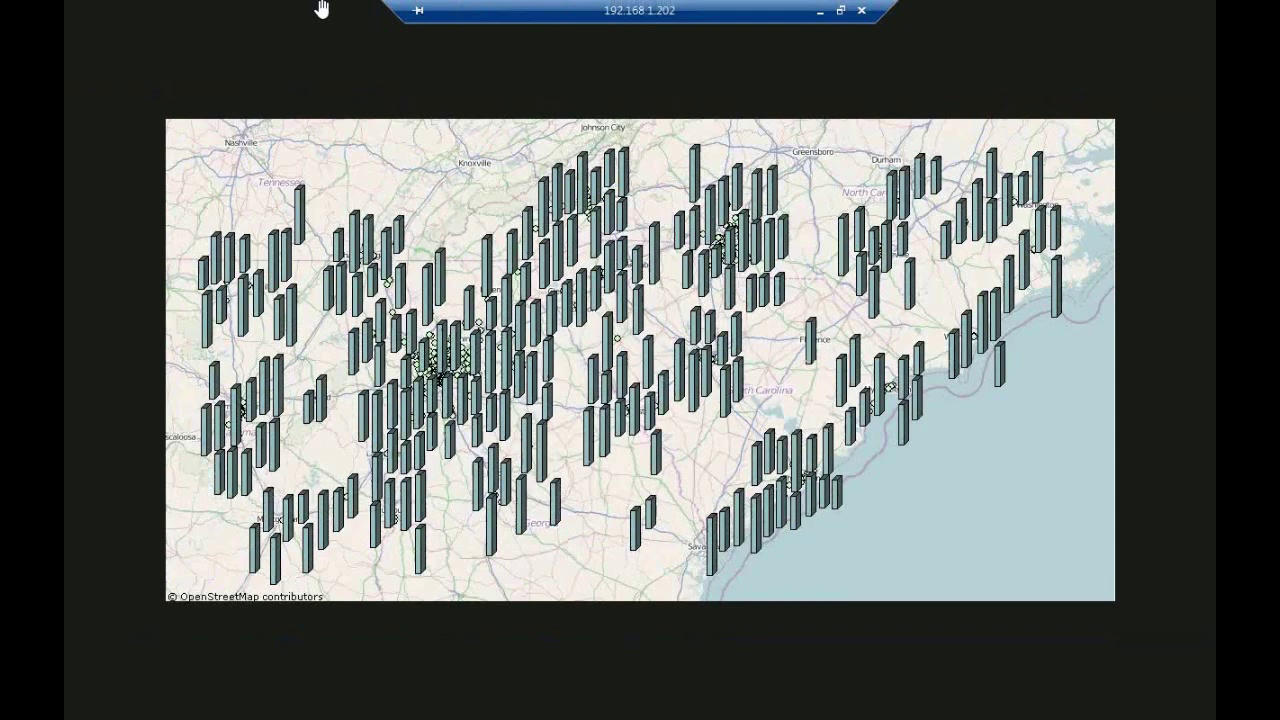
pyautogui.click(822, 12)
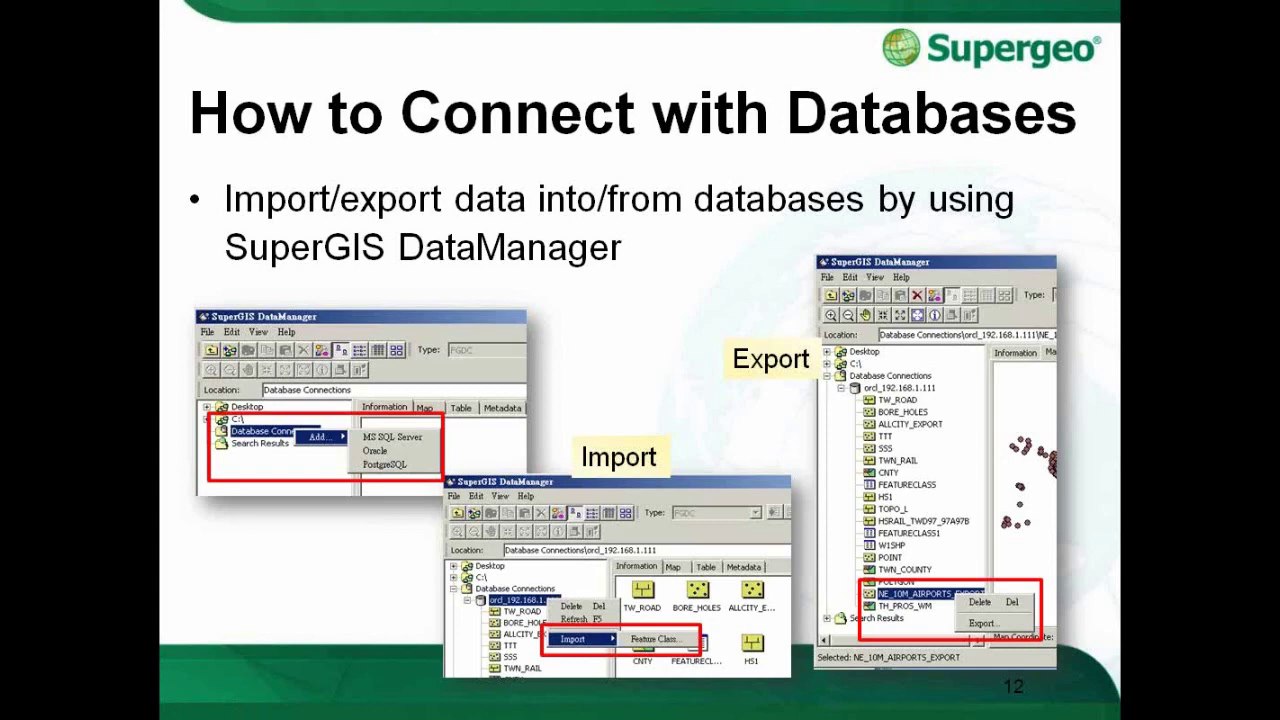
pyautogui.press('Right')
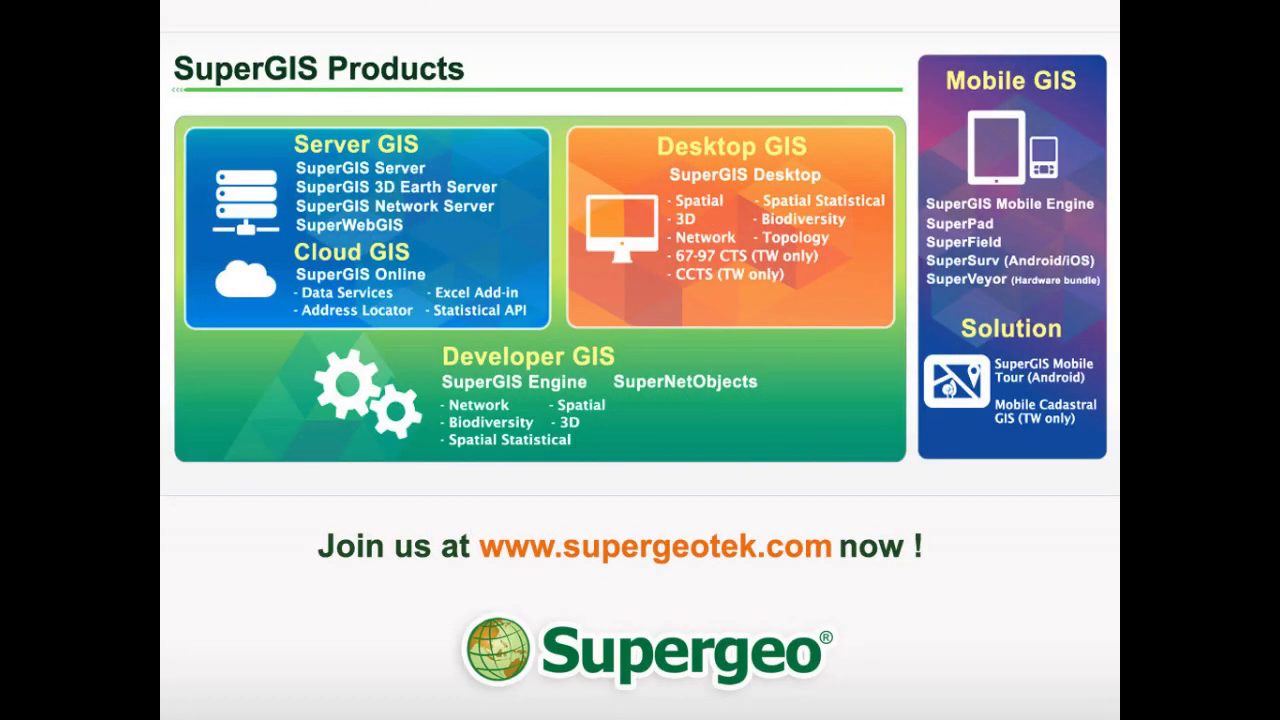